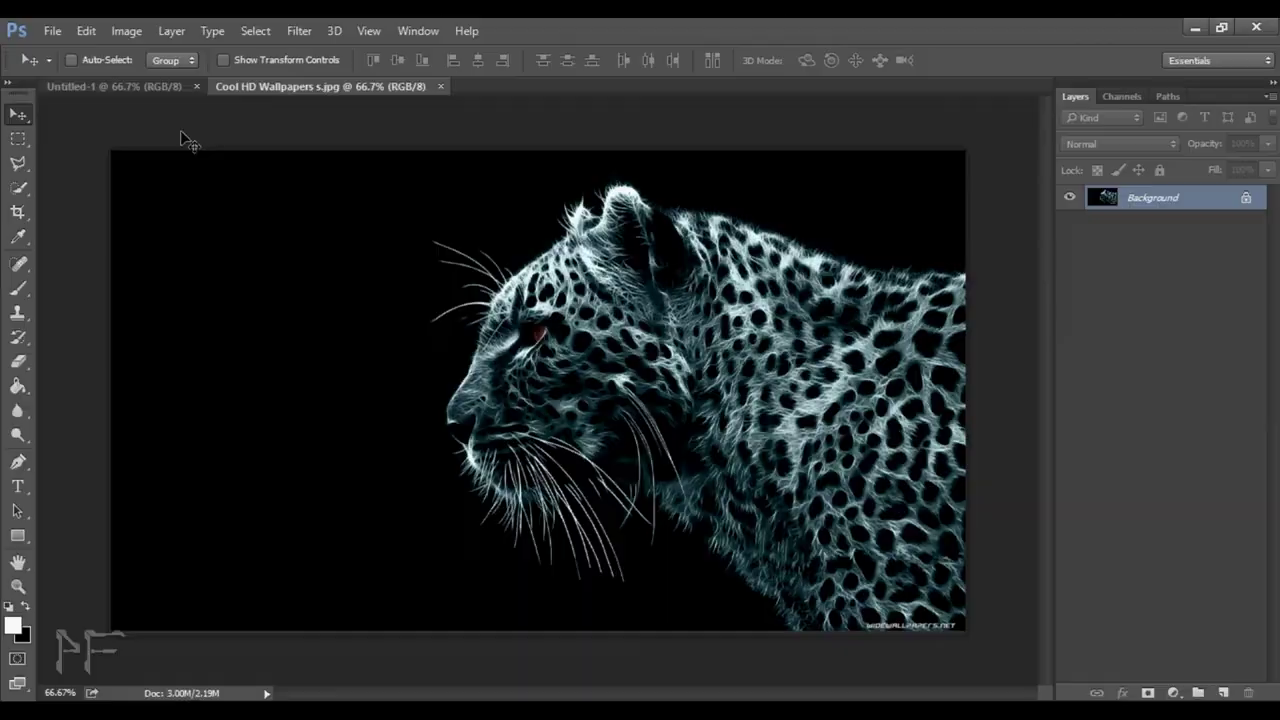
- Add an empty Layer 1 above the white Background in the Untitled-1 document
{"action": "left_click", "coordinate": [156, 88]}
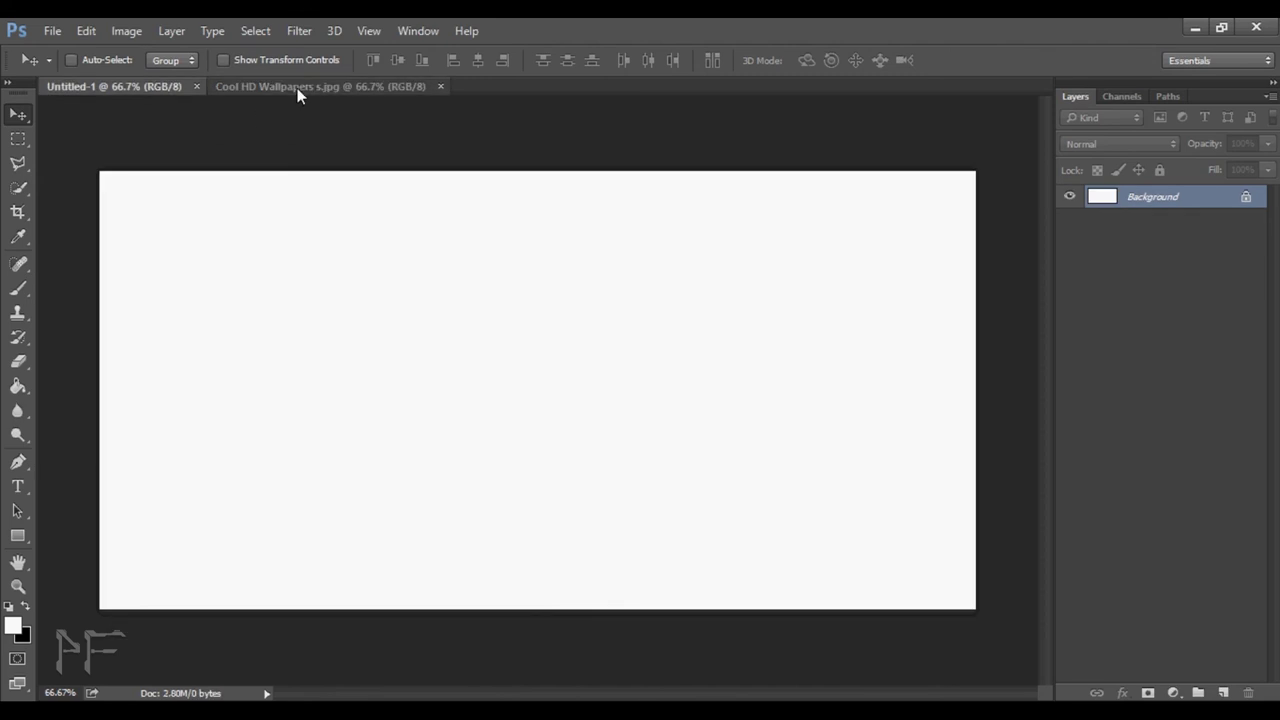
{"action": "left_click", "coordinate": [297, 88]}
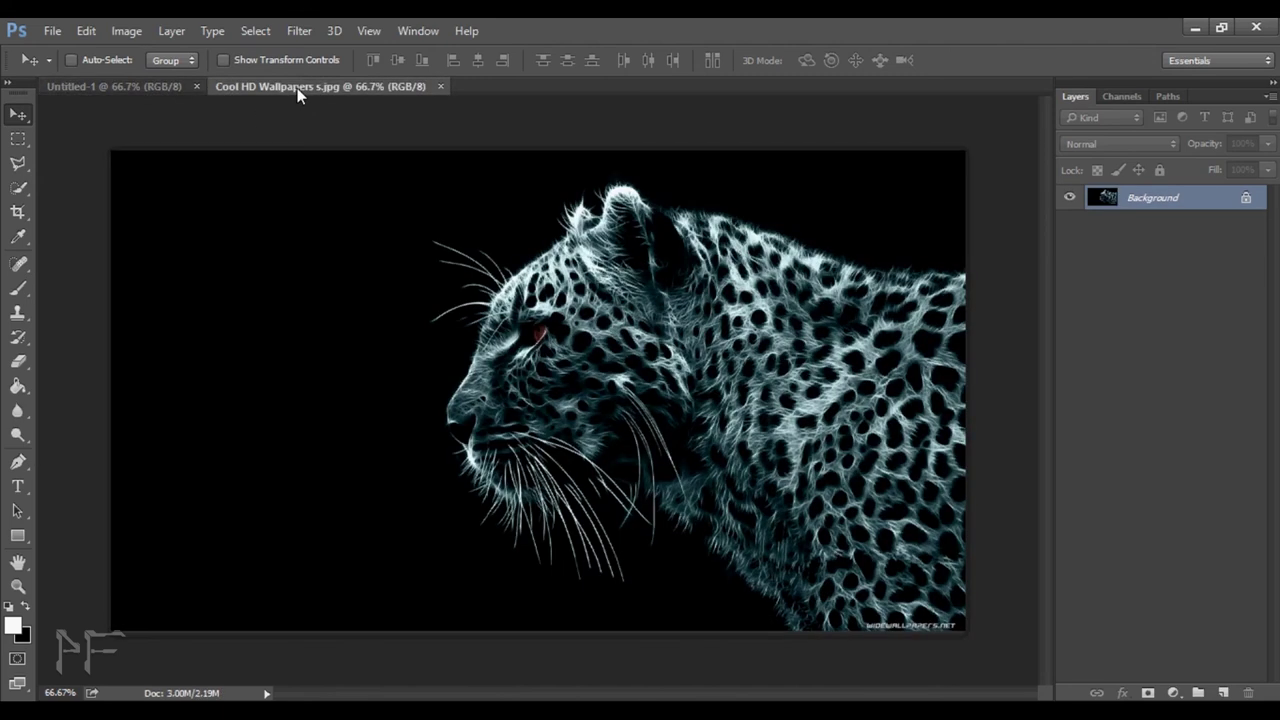
{"action": "left_click", "coordinate": [170, 86]}
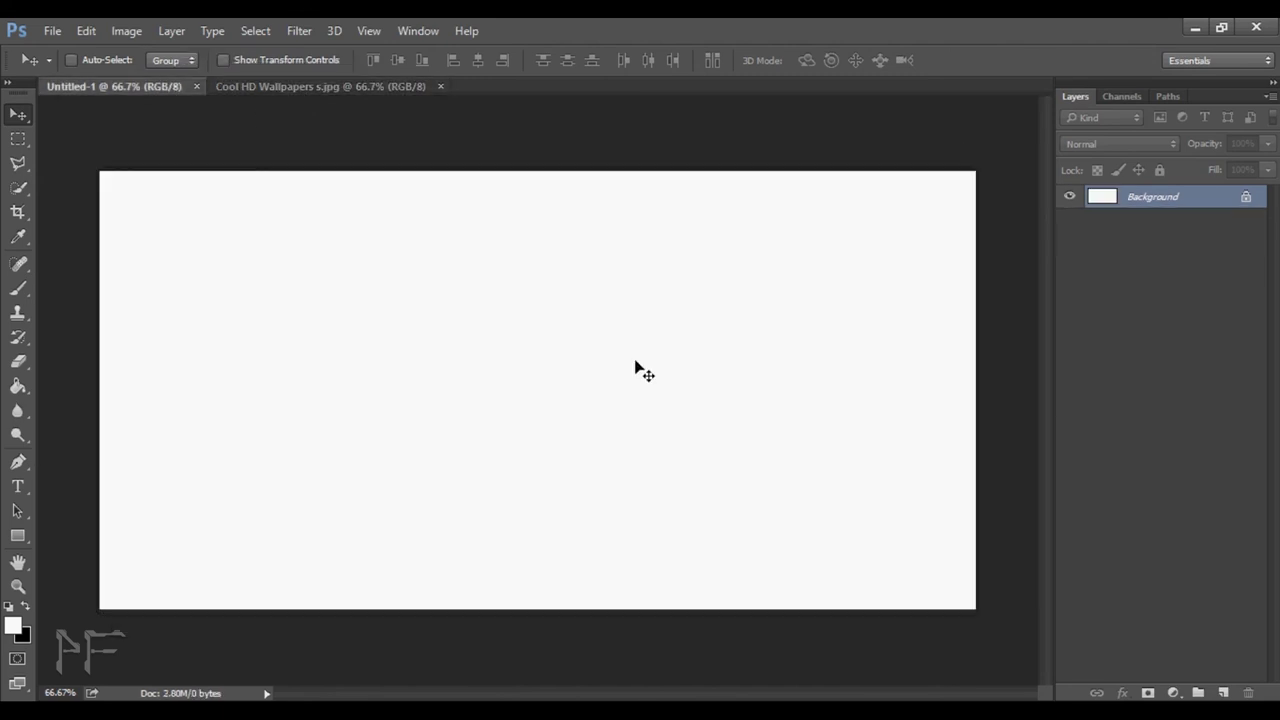
{"action": "left_click", "coordinate": [1224, 694]}
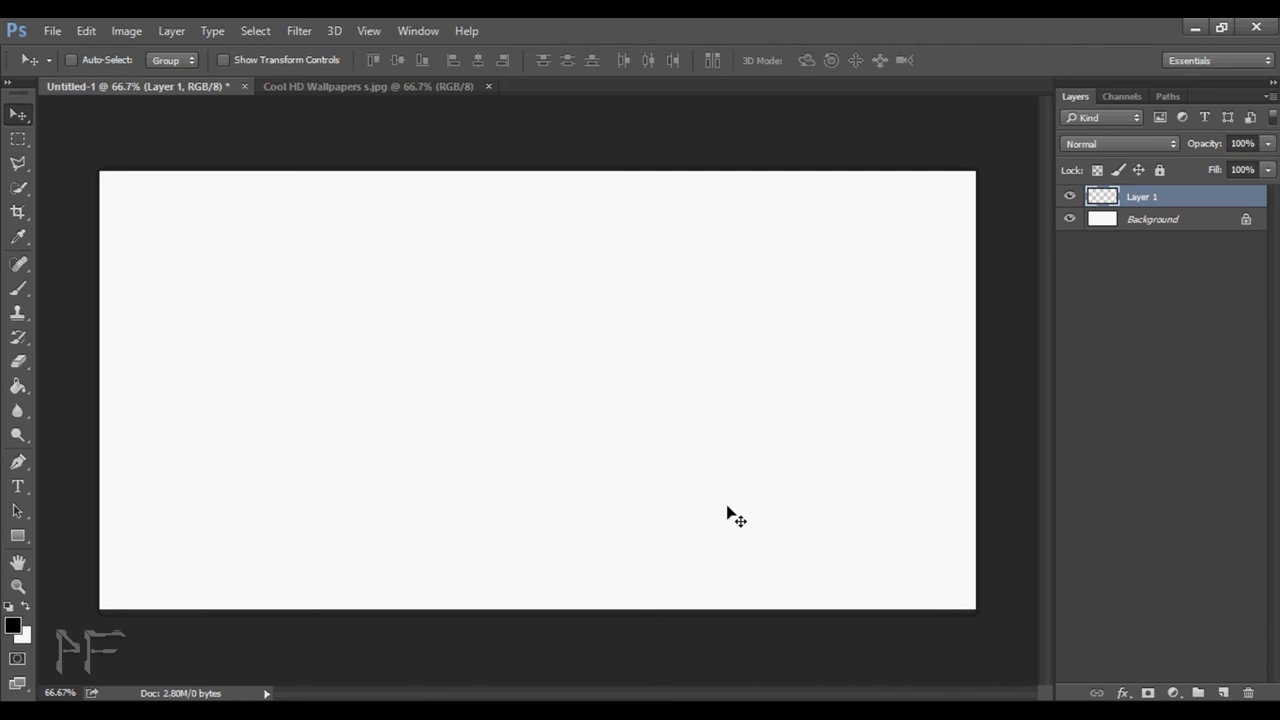
- Fill Layer 1 with black using Alt+Backspace, and return to the leopard wallpaper document
{"action": "key", "text": "alt+BackSpace"}
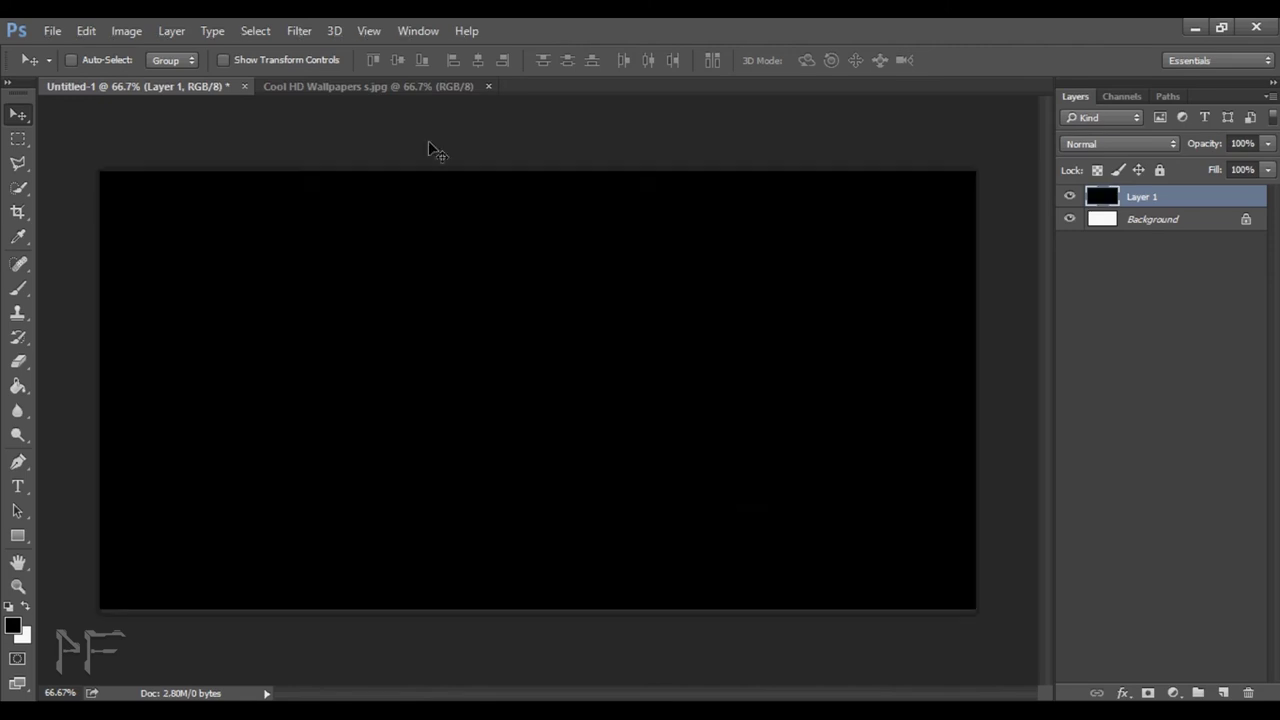
{"action": "left_click", "coordinate": [382, 88]}
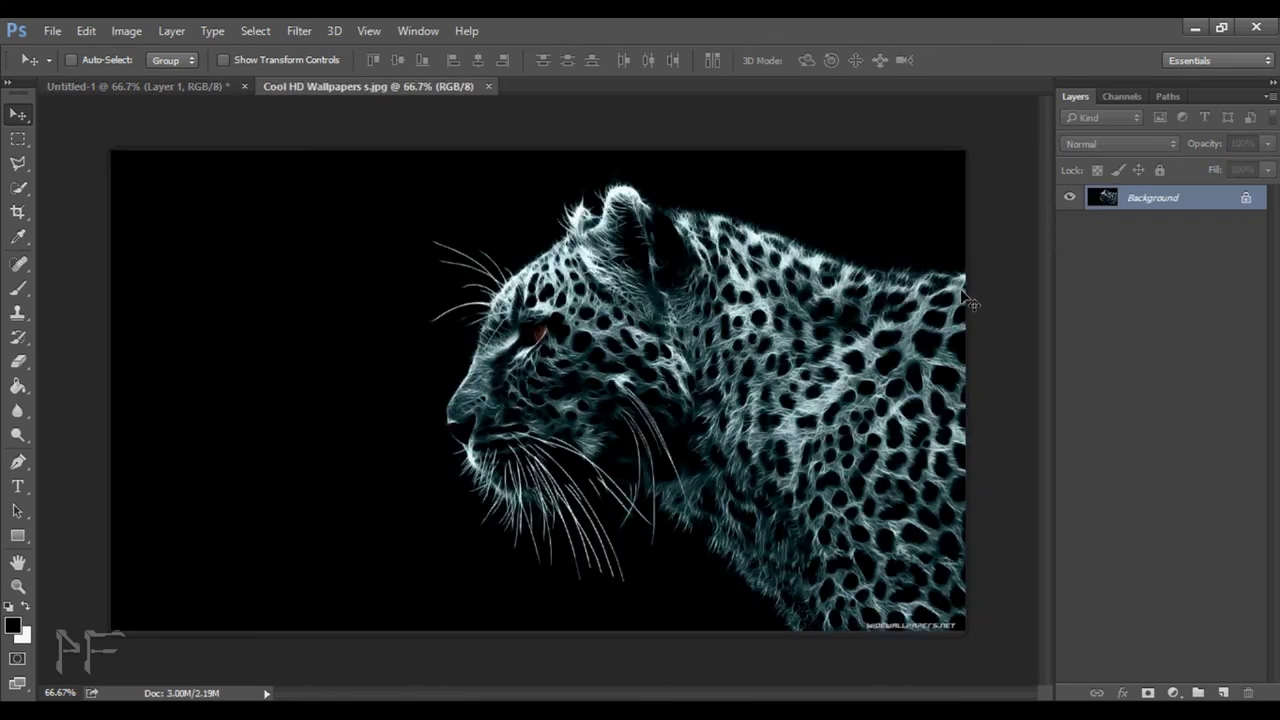
- Quick-select the leopard's head, neck and body, then bring up Refine Edge
{"action": "left_click", "coordinate": [23, 196]}
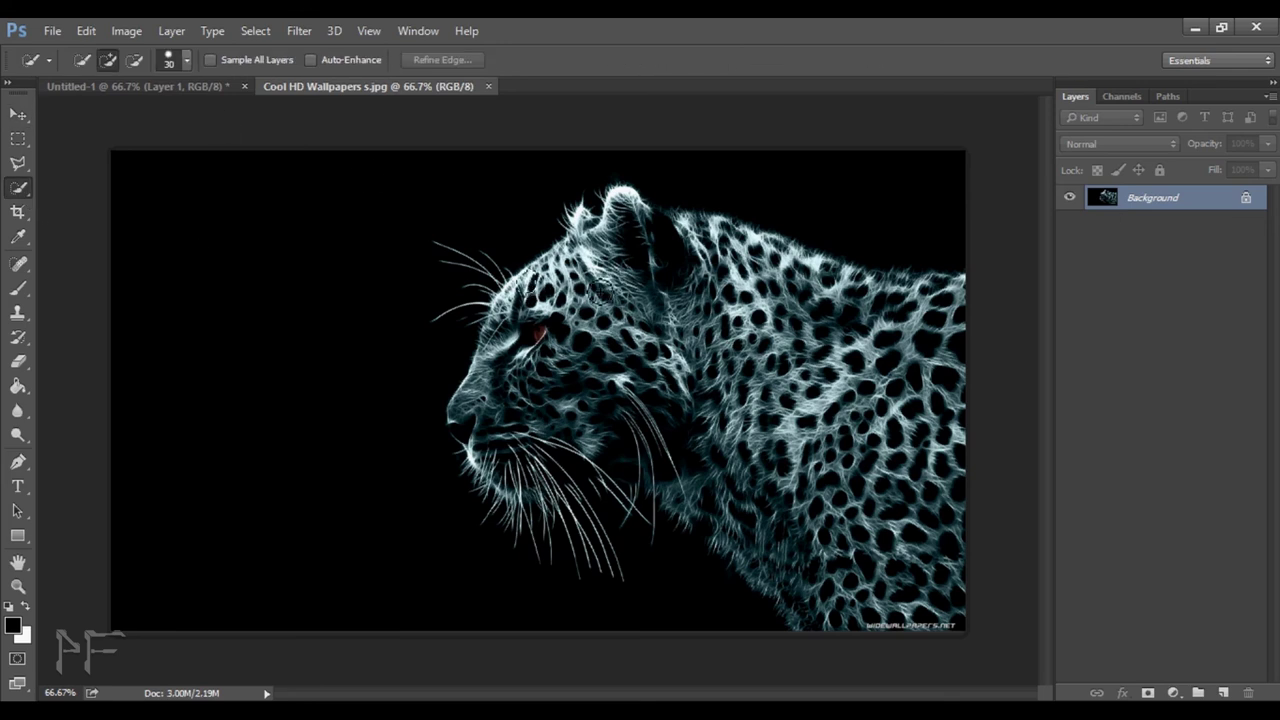
{"action": "left_click_drag", "start_coordinate": [515, 288], "coordinate": [748, 335]}
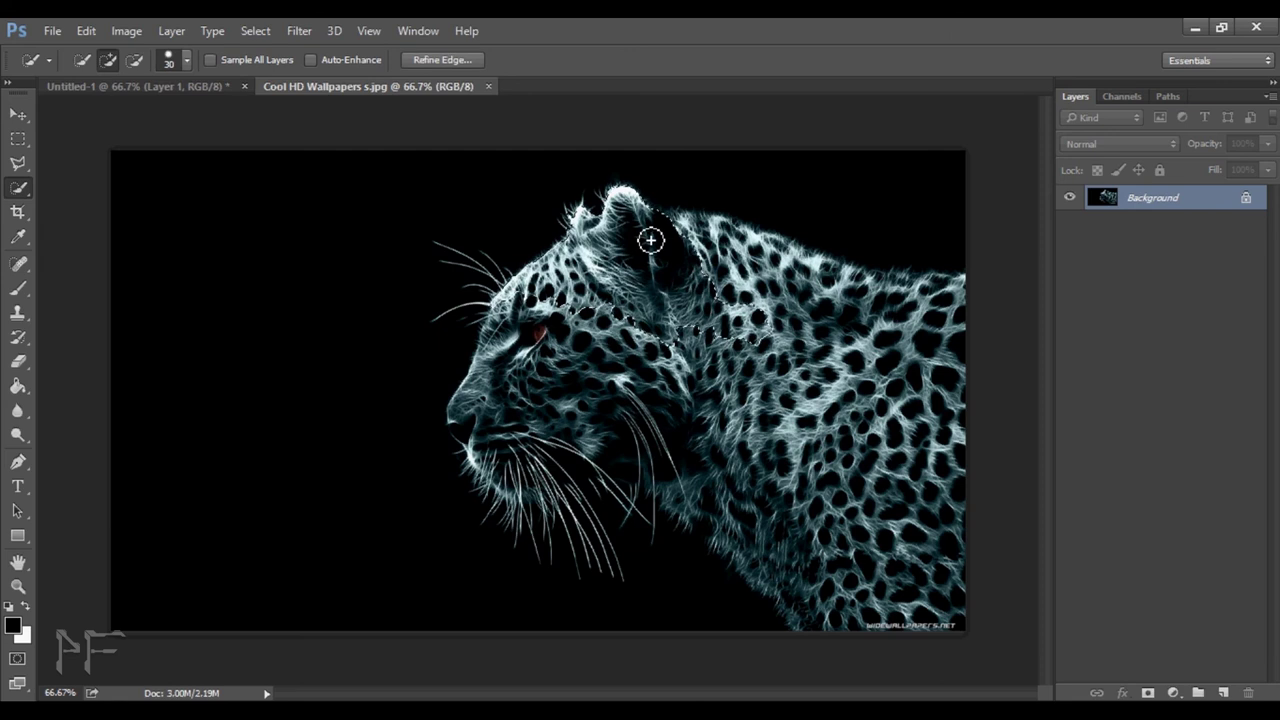
{"action": "mouse_move", "coordinate": [650, 240]}
{"action": "left_mouse_down"}
{"action": "mouse_move", "coordinate": [763, 251]}
{"action": "mouse_move", "coordinate": [866, 463]}
{"action": "left_mouse_up"}
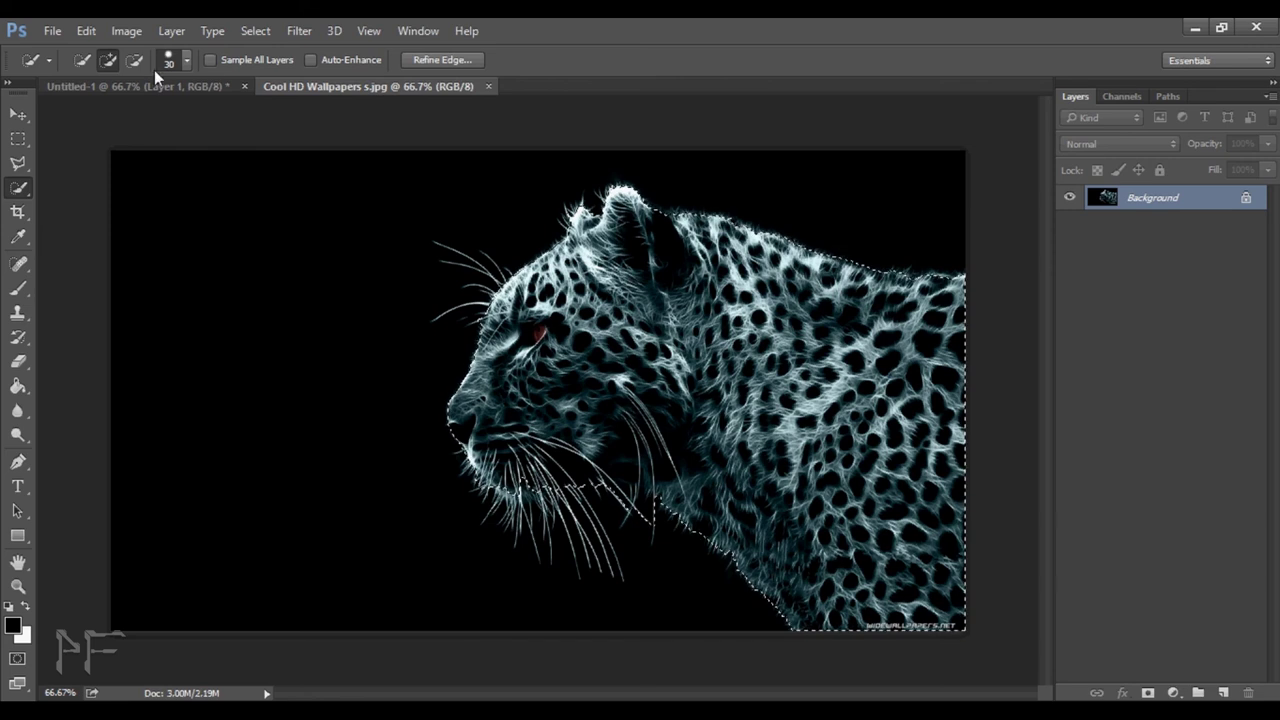
{"action": "left_click", "coordinate": [425, 59]}
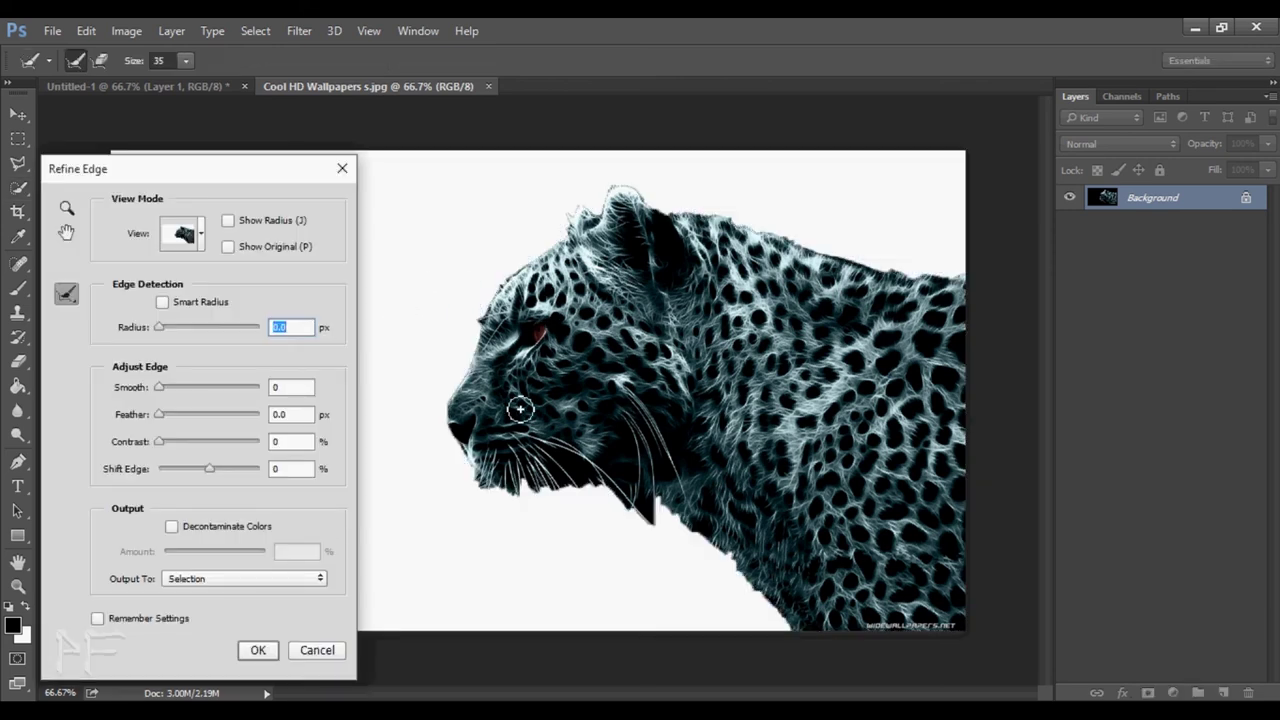
- Refine the selection edge along the leopard's face, chin, neck and back, and apply it
{"action": "mouse_move", "coordinate": [474, 374]}
{"action": "left_mouse_down"}
{"action": "mouse_move", "coordinate": [479, 337]}
{"action": "mouse_move", "coordinate": [528, 272]}
{"action": "mouse_move", "coordinate": [503, 284]}
{"action": "mouse_move", "coordinate": [586, 216]}
{"action": "mouse_move", "coordinate": [960, 268]}
{"action": "left_mouse_up"}
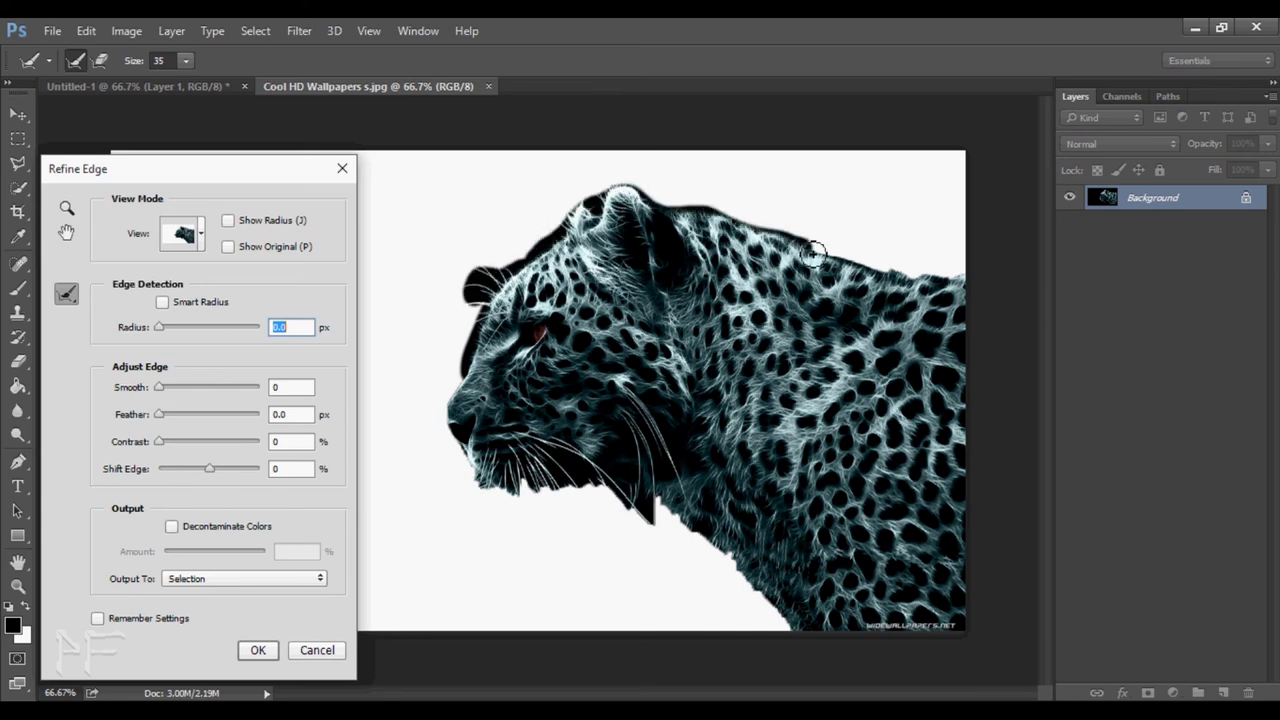
{"action": "mouse_move", "coordinate": [472, 345]}
{"action": "left_mouse_down"}
{"action": "mouse_move", "coordinate": [455, 422]}
{"action": "mouse_move", "coordinate": [530, 500]}
{"action": "mouse_move", "coordinate": [640, 515]}
{"action": "mouse_move", "coordinate": [663, 497]}
{"action": "mouse_move", "coordinate": [813, 649]}
{"action": "left_mouse_up"}
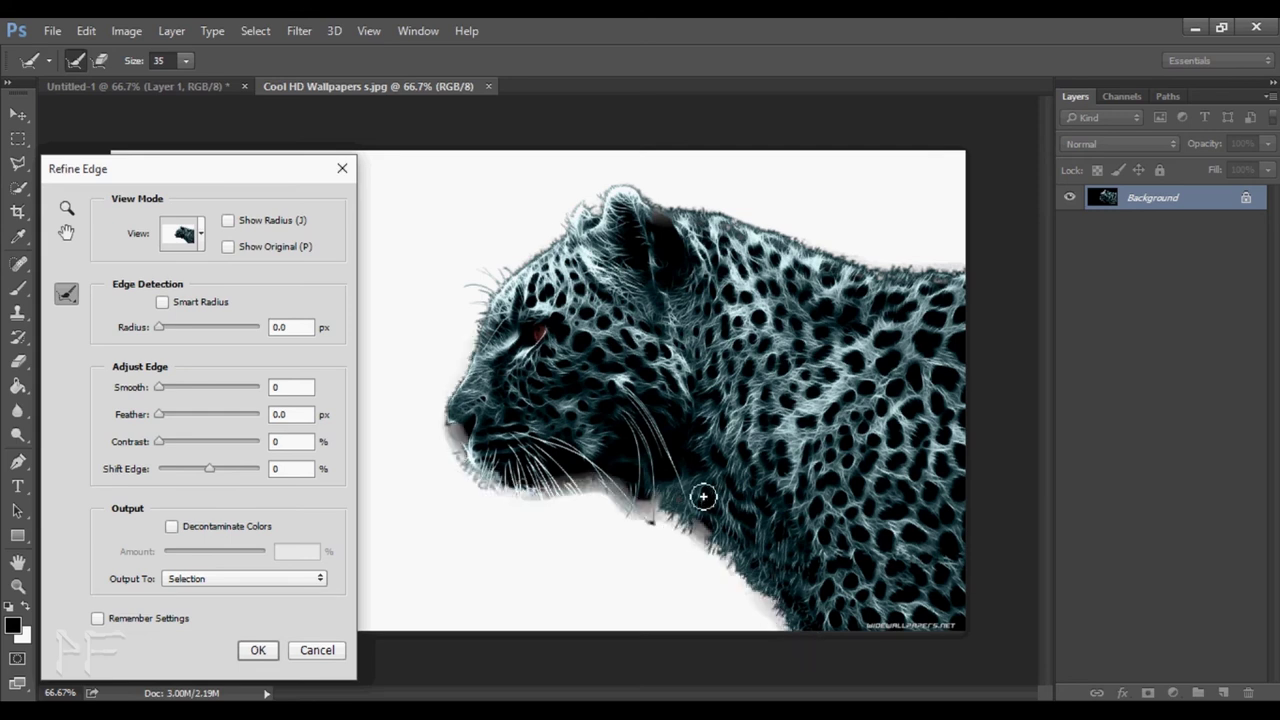
{"action": "mouse_move", "coordinate": [465, 420]}
{"action": "left_mouse_down"}
{"action": "mouse_move", "coordinate": [478, 475]}
{"action": "mouse_move", "coordinate": [465, 380]}
{"action": "mouse_move", "coordinate": [450, 435]}
{"action": "left_mouse_up"}
{"action": "left_click_drag", "start_coordinate": [480, 485], "coordinate": [469, 403]}
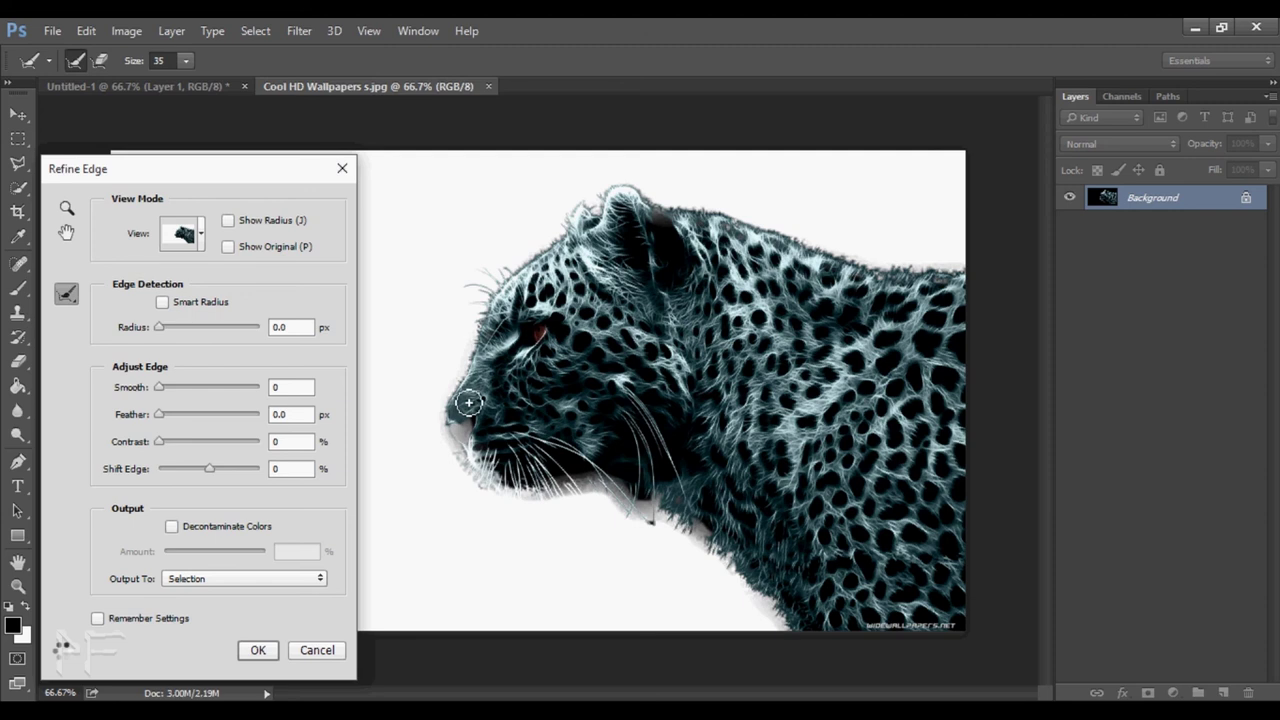
{"action": "left_click_drag", "start_coordinate": [490, 342], "coordinate": [500, 318]}
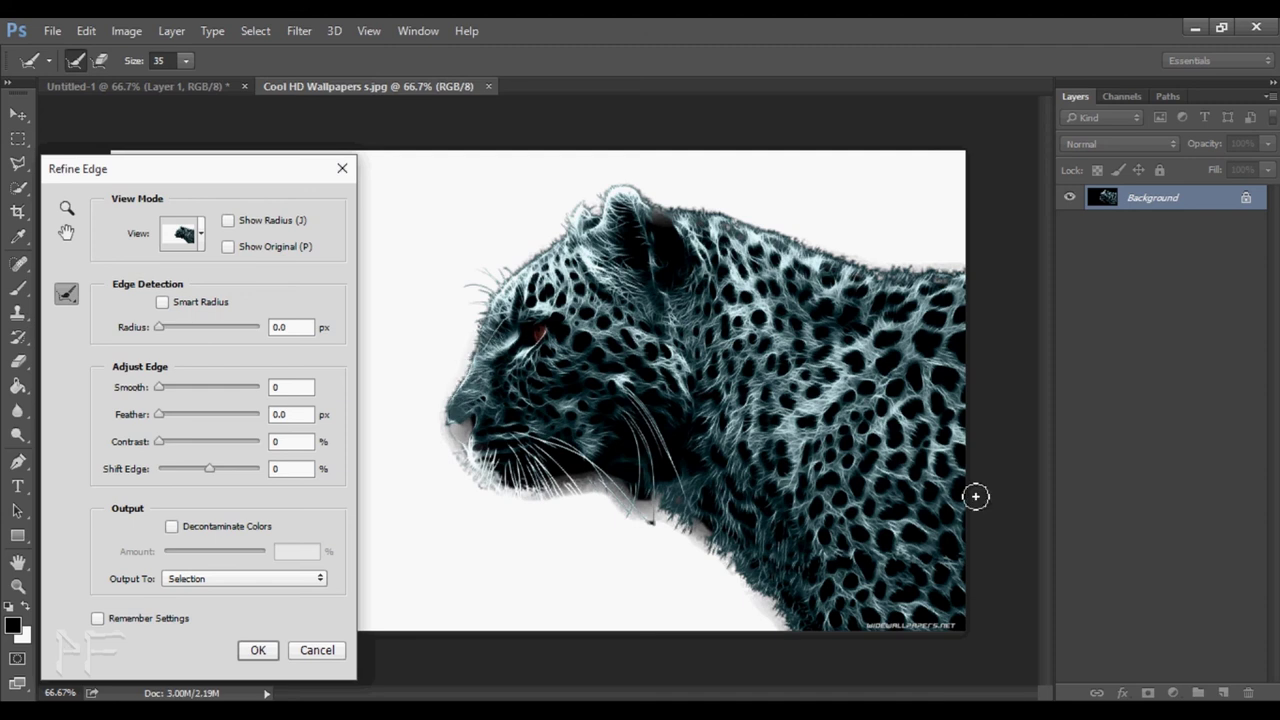
{"action": "left_click_drag", "start_coordinate": [551, 477], "coordinate": [647, 483]}
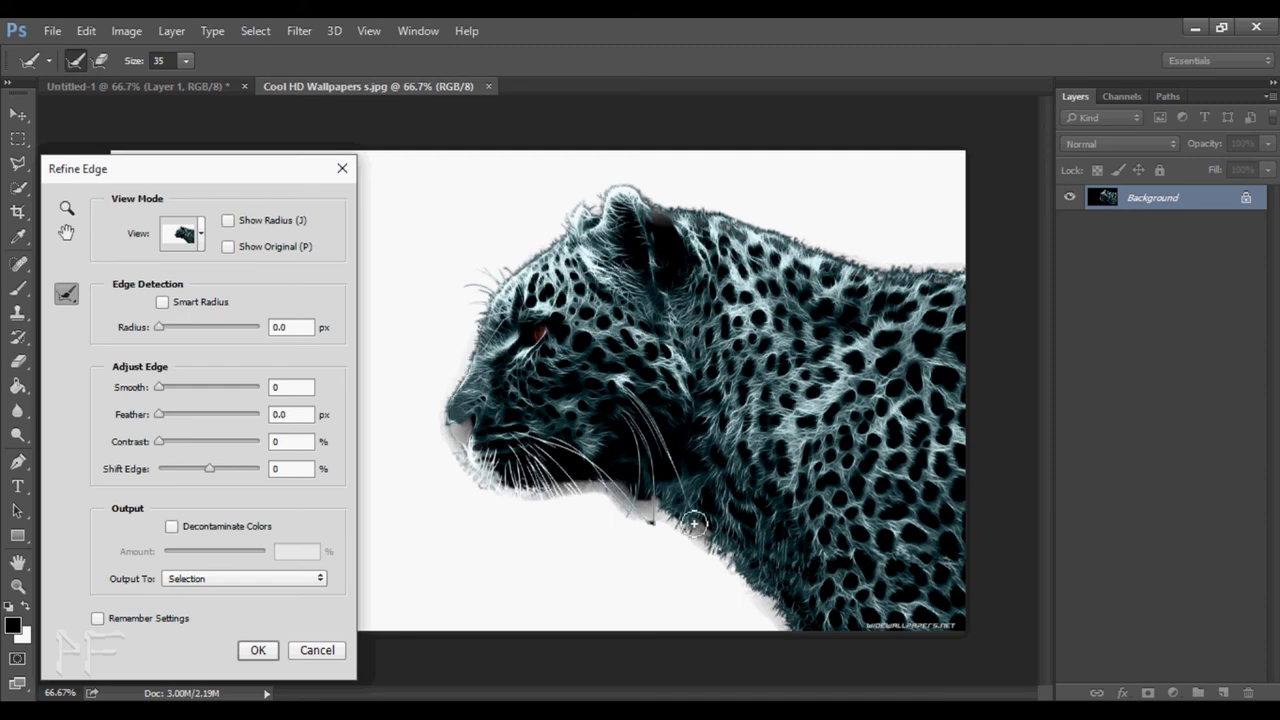
{"action": "left_click_drag", "start_coordinate": [694, 522], "coordinate": [787, 618]}
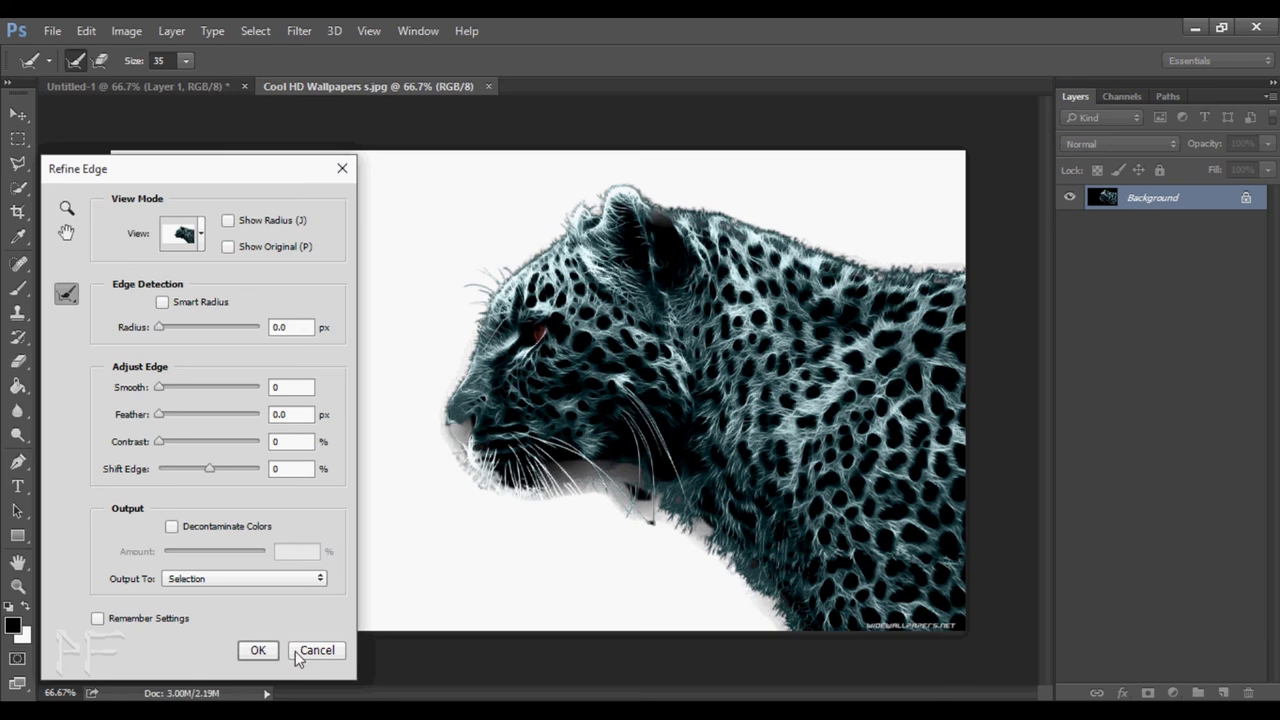
{"action": "left_click", "coordinate": [264, 652]}
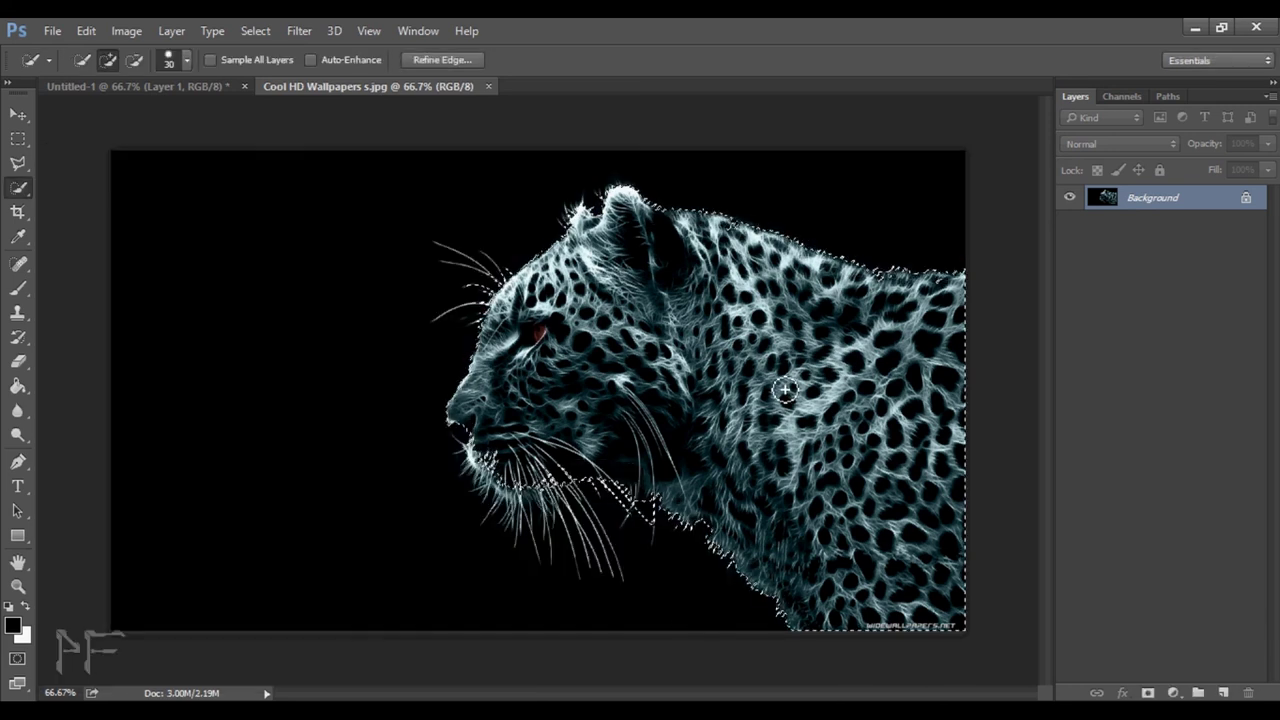
- Paste the leopard onto a new Layer 2 in Untitled-1 and shift it left
{"action": "left_click", "coordinate": [135, 87]}
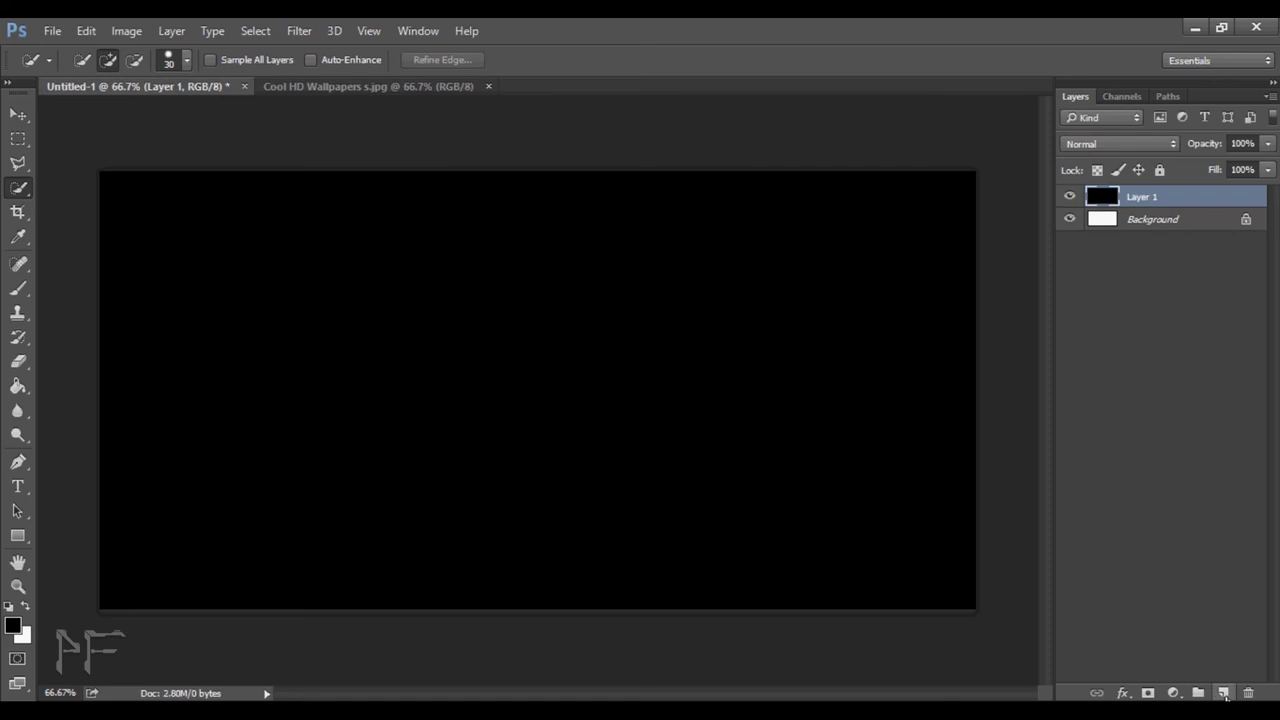
{"action": "left_click", "coordinate": [1224, 693]}
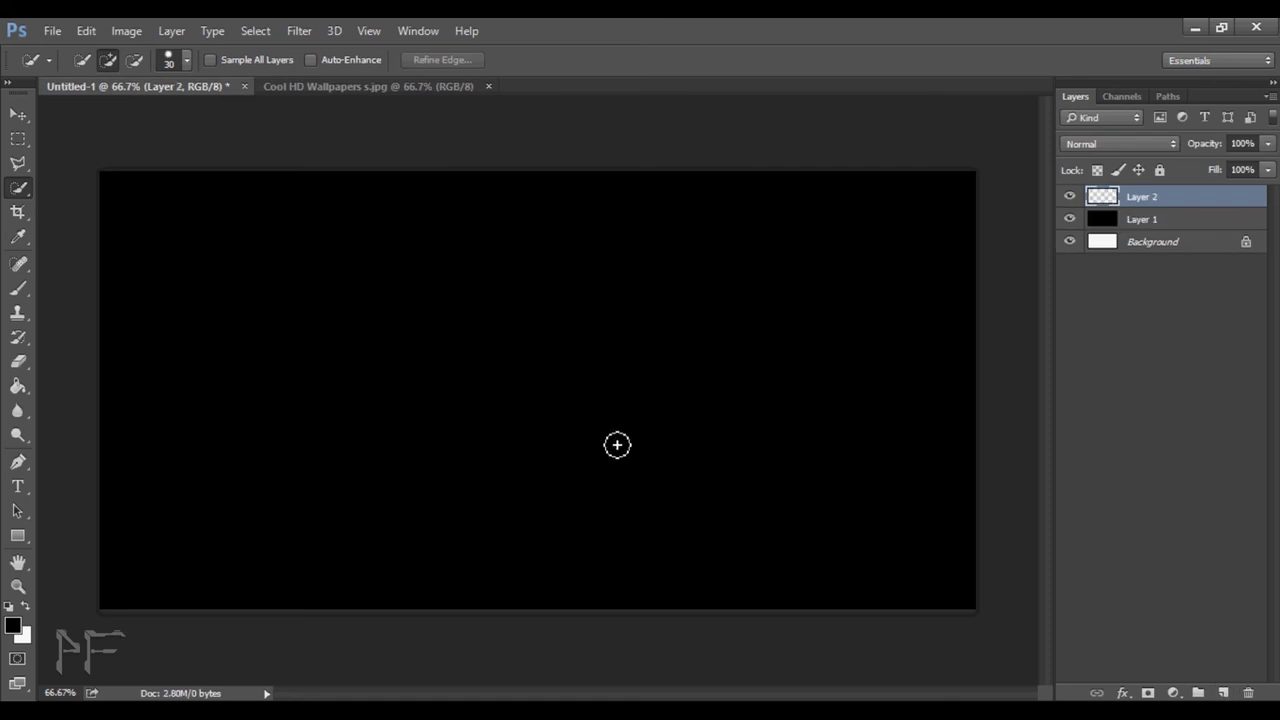
{"action": "key", "text": "ctrl+v"}
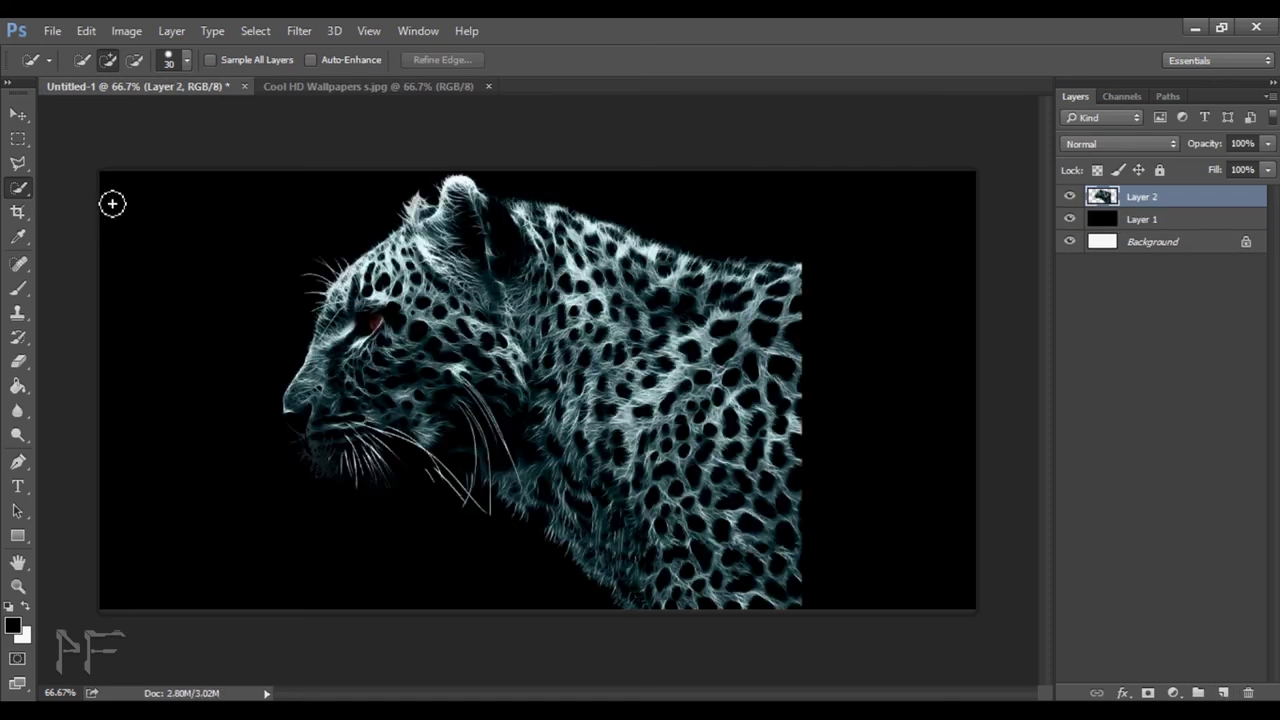
{"action": "left_click", "coordinate": [18, 117]}
{"action": "left_click_drag", "start_coordinate": [632, 365], "coordinate": [599, 365]}
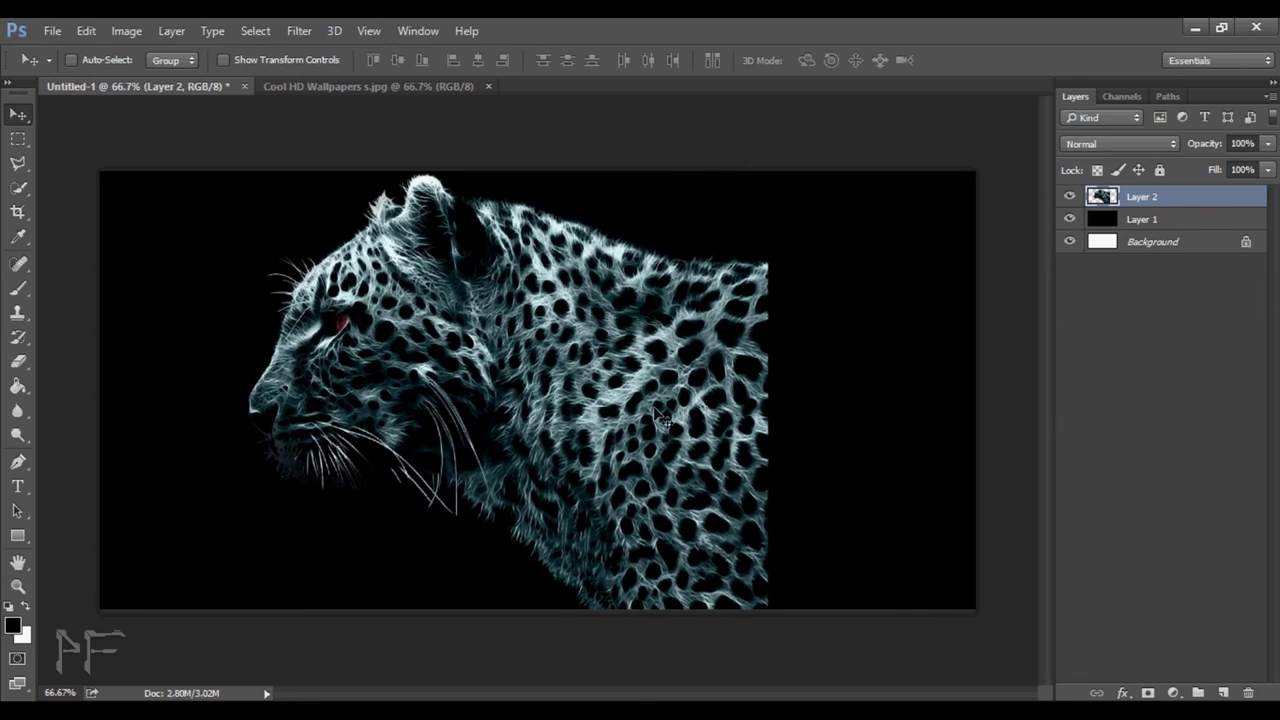
- Free-transform the leopard down to about 89.8% and move it left
{"action": "key", "text": "ctrl"}
{"action": "key", "text": "ctrl+t"}
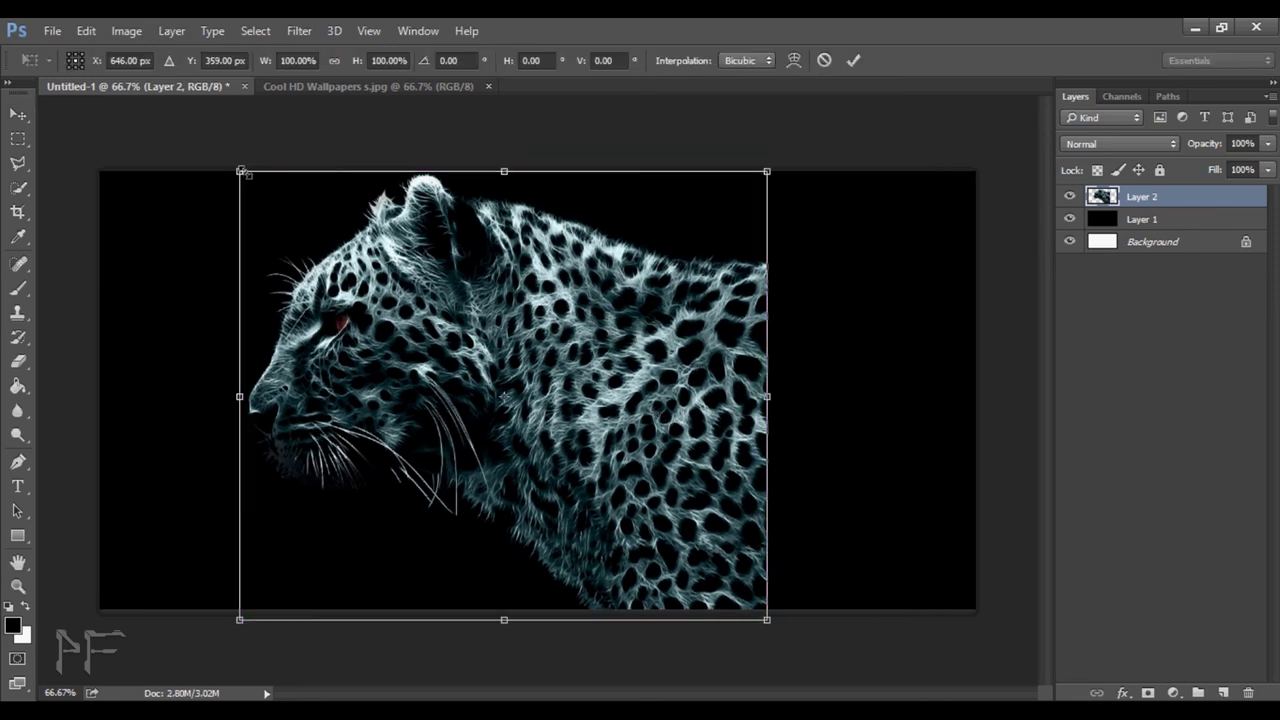
{"action": "left_click_drag", "start_coordinate": [242, 173], "coordinate": [281, 203]}
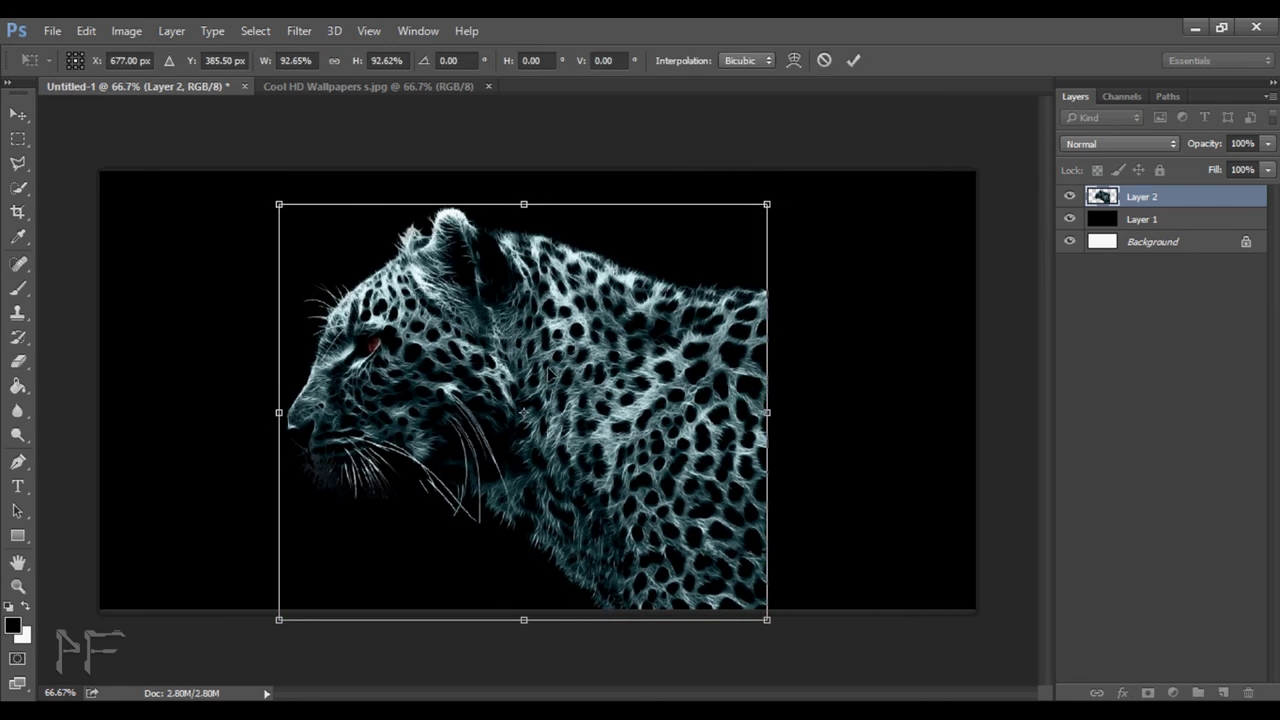
{"action": "left_click_drag", "start_coordinate": [549, 372], "coordinate": [527, 361]}
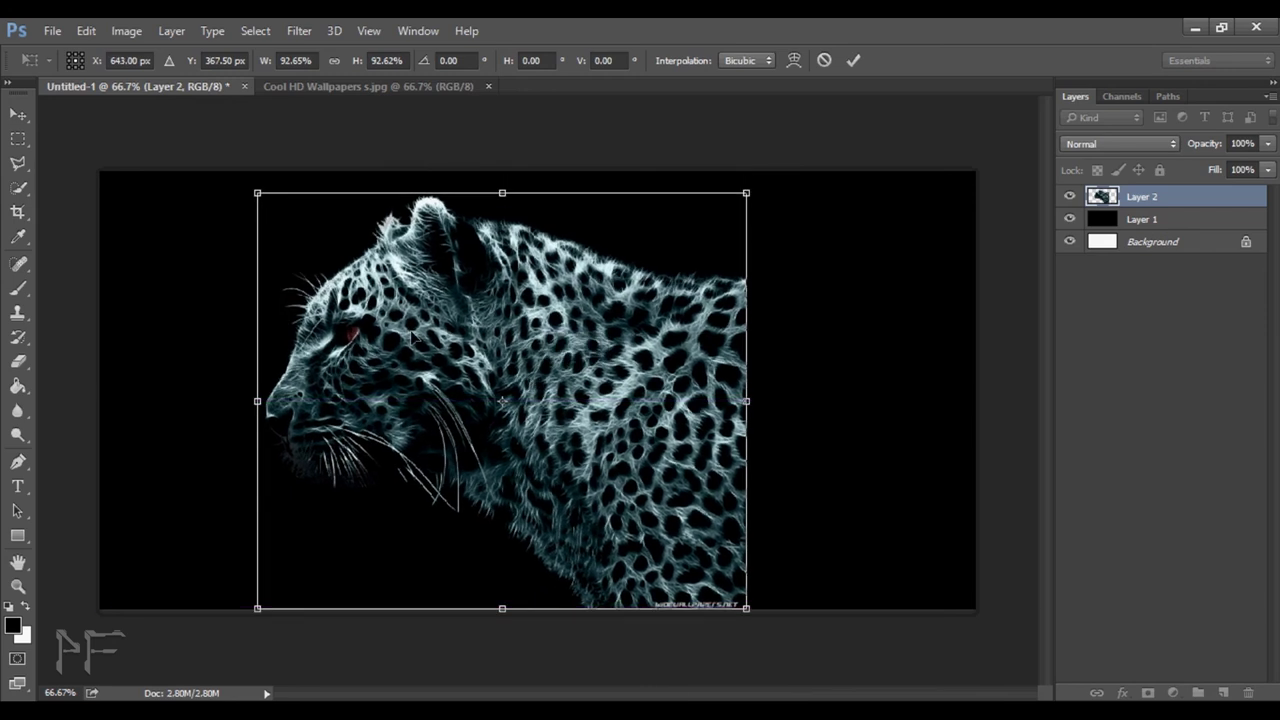
{"action": "left_click_drag", "start_coordinate": [258, 194], "coordinate": [272, 206]}
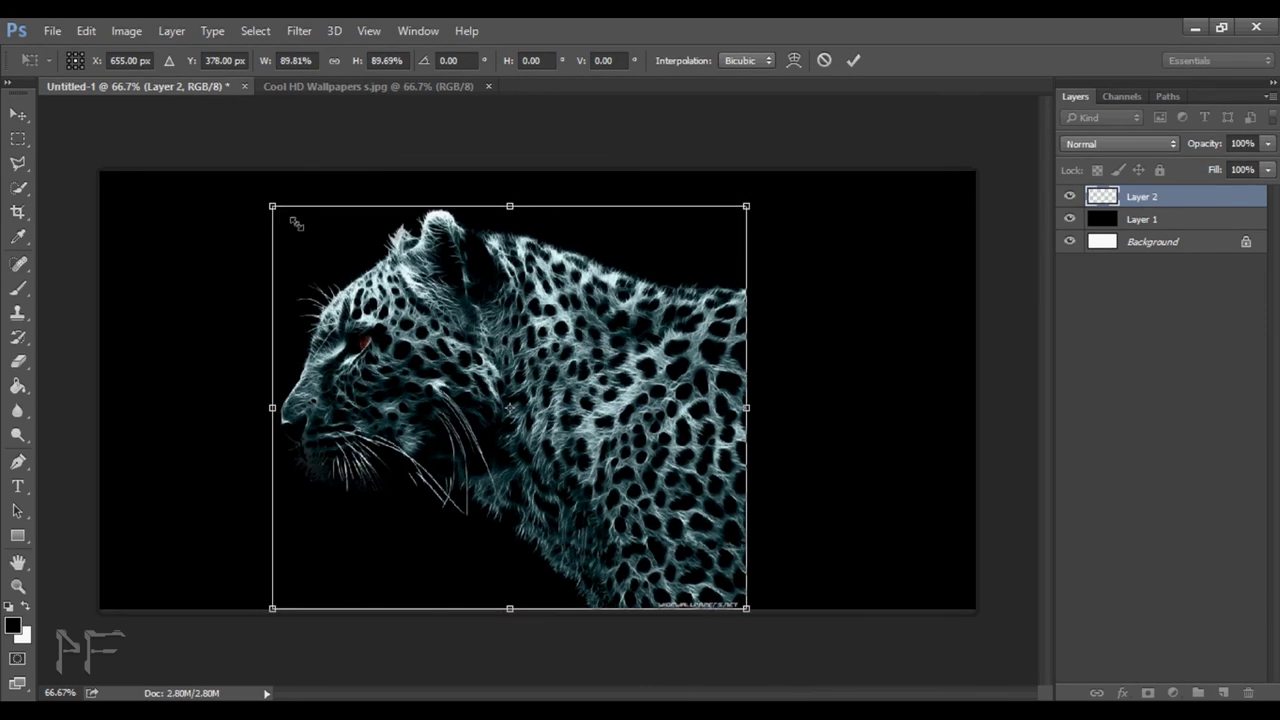
{"action": "mouse_move", "coordinate": [526, 355]}
{"action": "left_mouse_down"}
{"action": "mouse_move", "coordinate": [513, 368]}
{"action": "mouse_move", "coordinate": [507, 357]}
{"action": "left_mouse_up"}
{"action": "key", "text": "Return"}
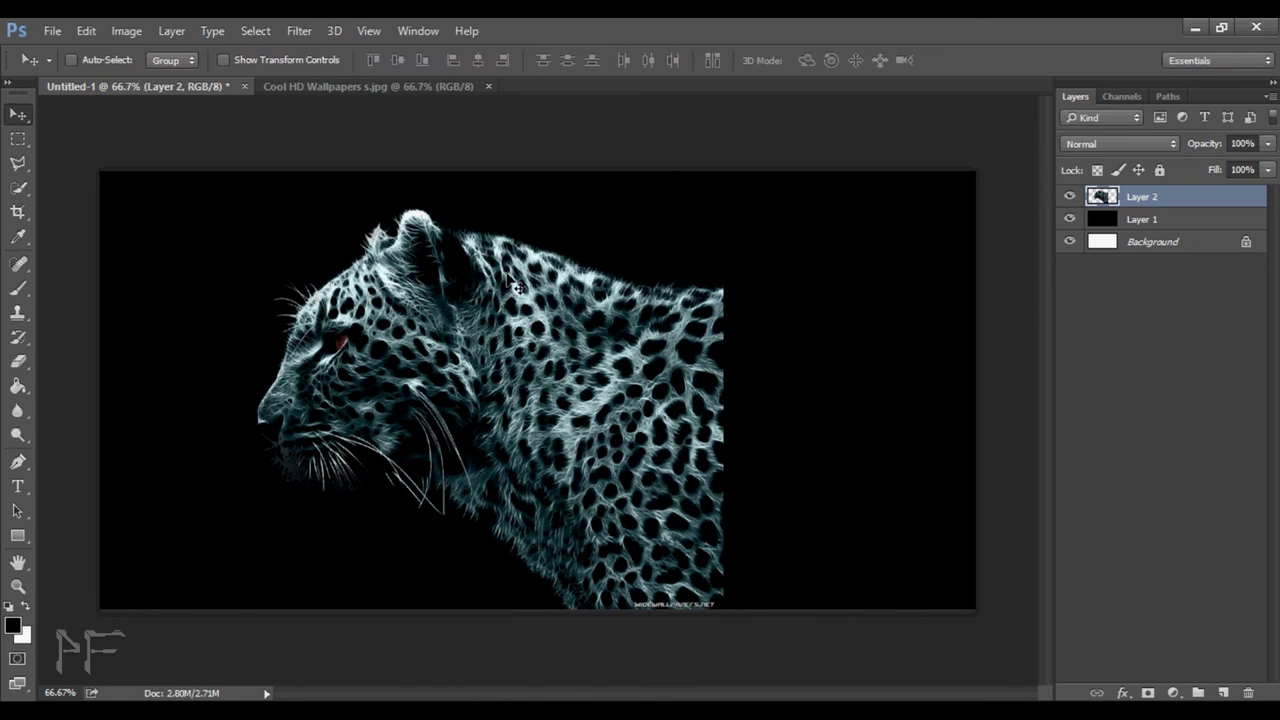
- Rescale the leopard to about 93% and nudge it slightly left
{"action": "key", "text": "ctrl+t"}
{"action": "left_click_drag", "start_coordinate": [244, 202], "coordinate": [266, 222]}
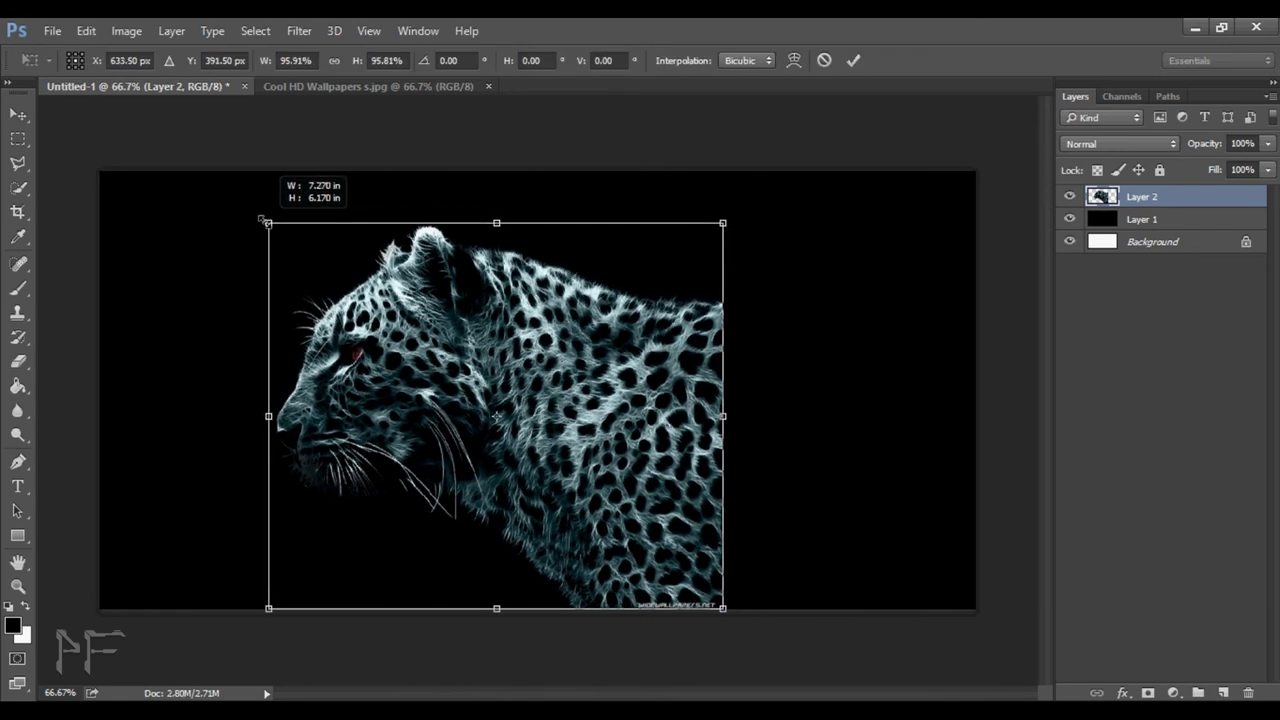
{"action": "left_click_drag", "start_coordinate": [530, 404], "coordinate": [508, 403]}
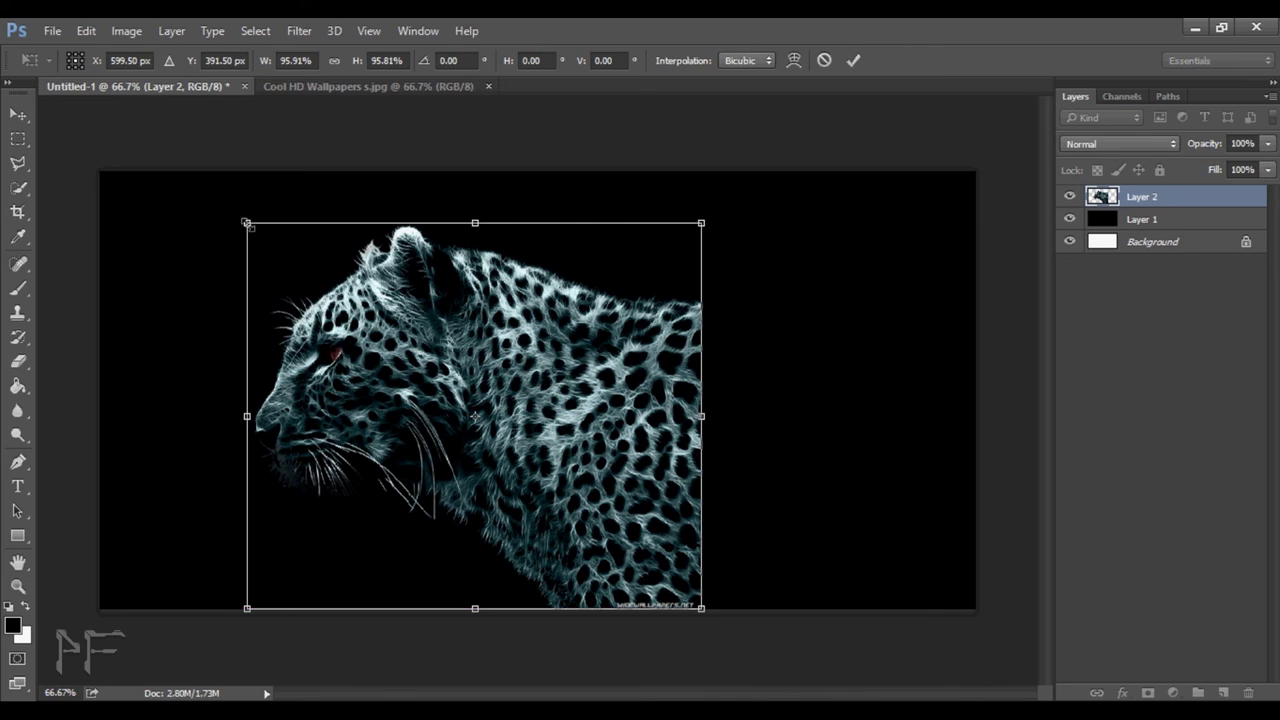
{"action": "left_click_drag", "start_coordinate": [246, 223], "coordinate": [262, 236]}
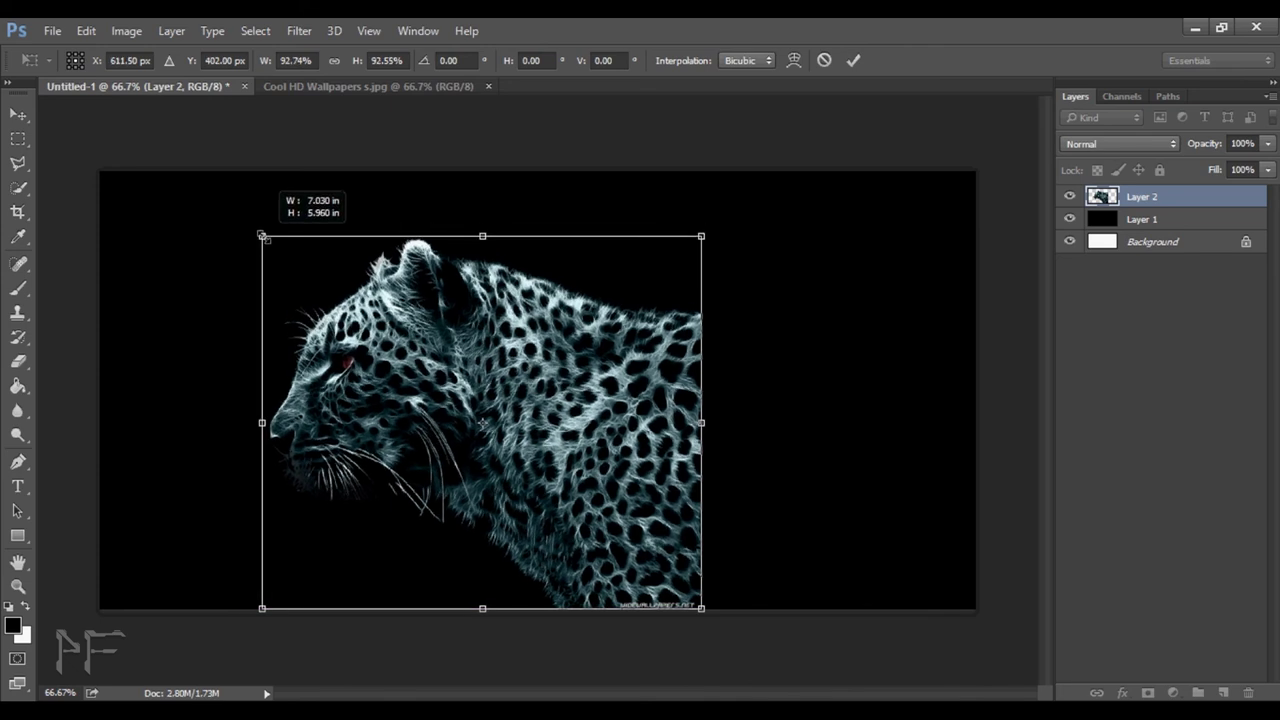
{"action": "key", "text": "Return"}
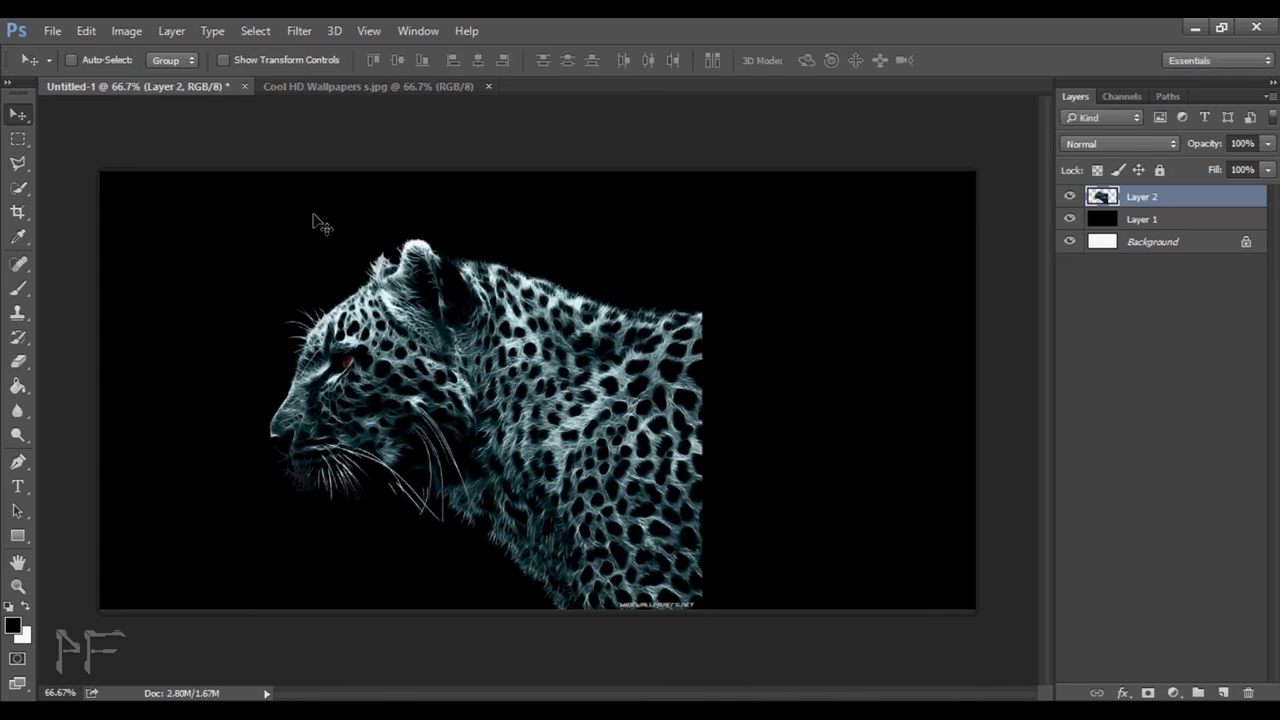
- In Liquify, push the leopard's right edge and shoulder outward with Forward Warp
{"action": "left_click", "coordinate": [290, 31]}
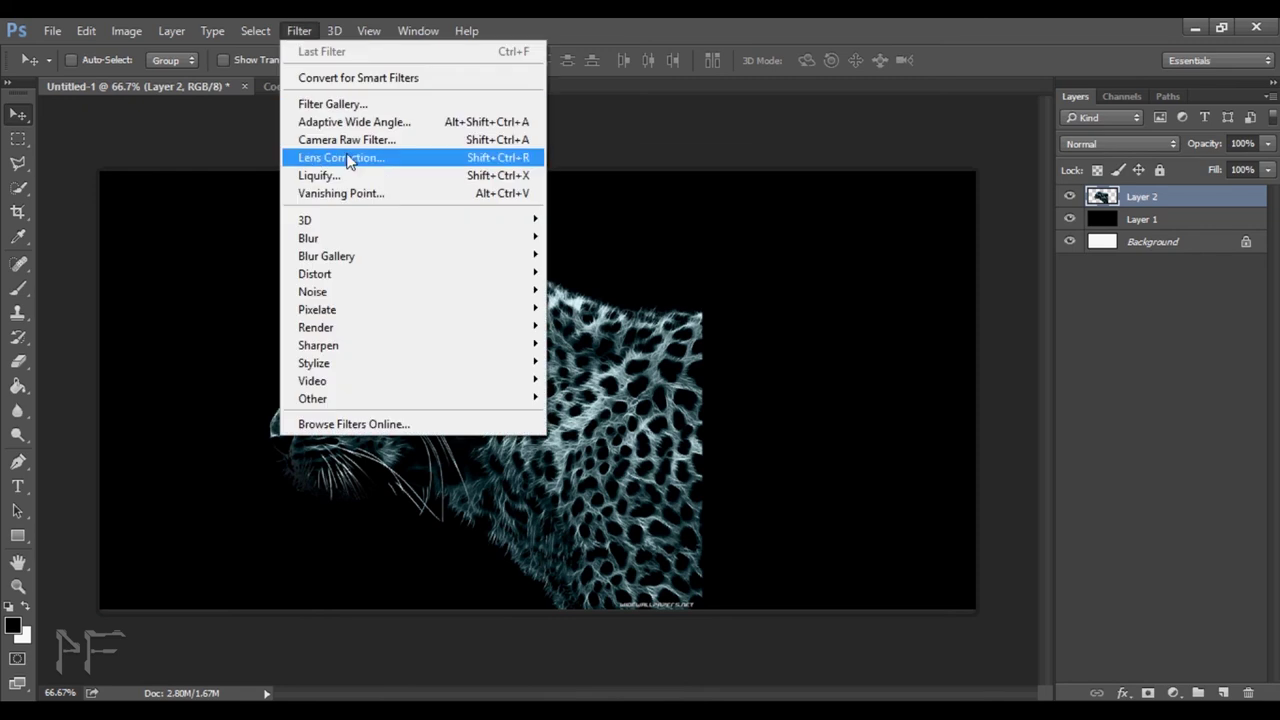
{"action": "left_click", "coordinate": [441, 178]}
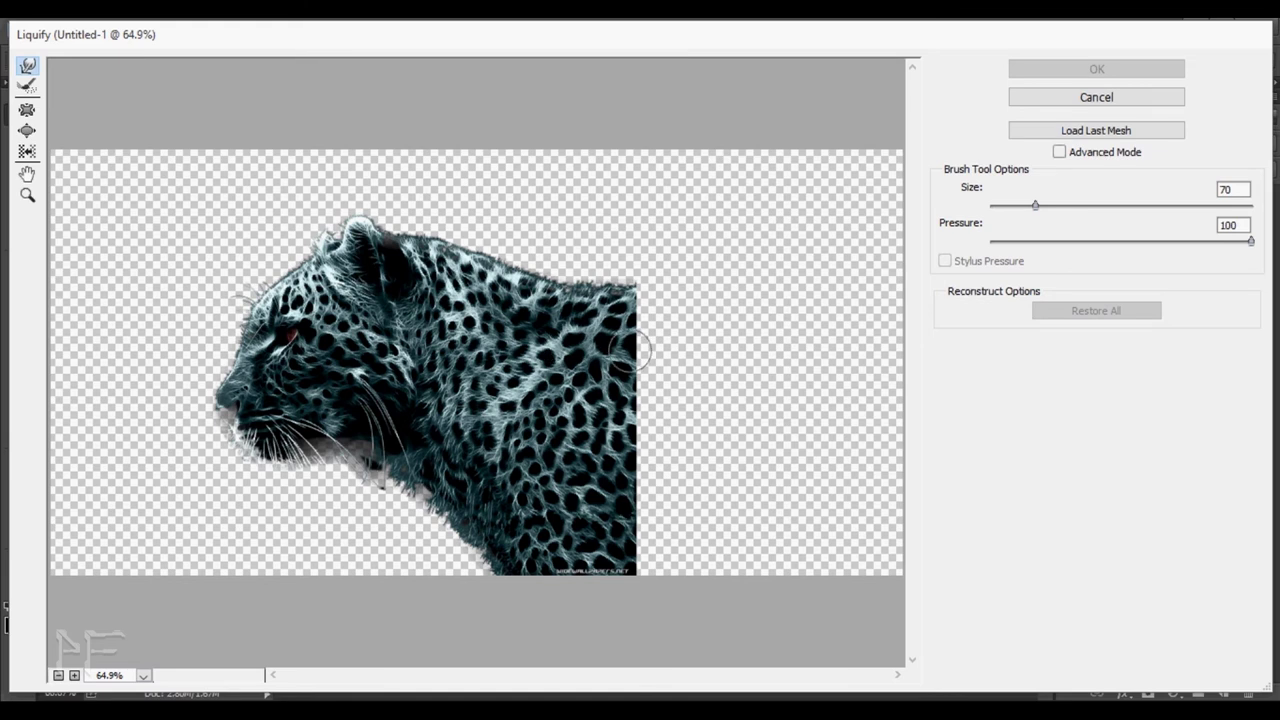
{"action": "left_click_drag", "start_coordinate": [628, 352], "coordinate": [642, 292]}
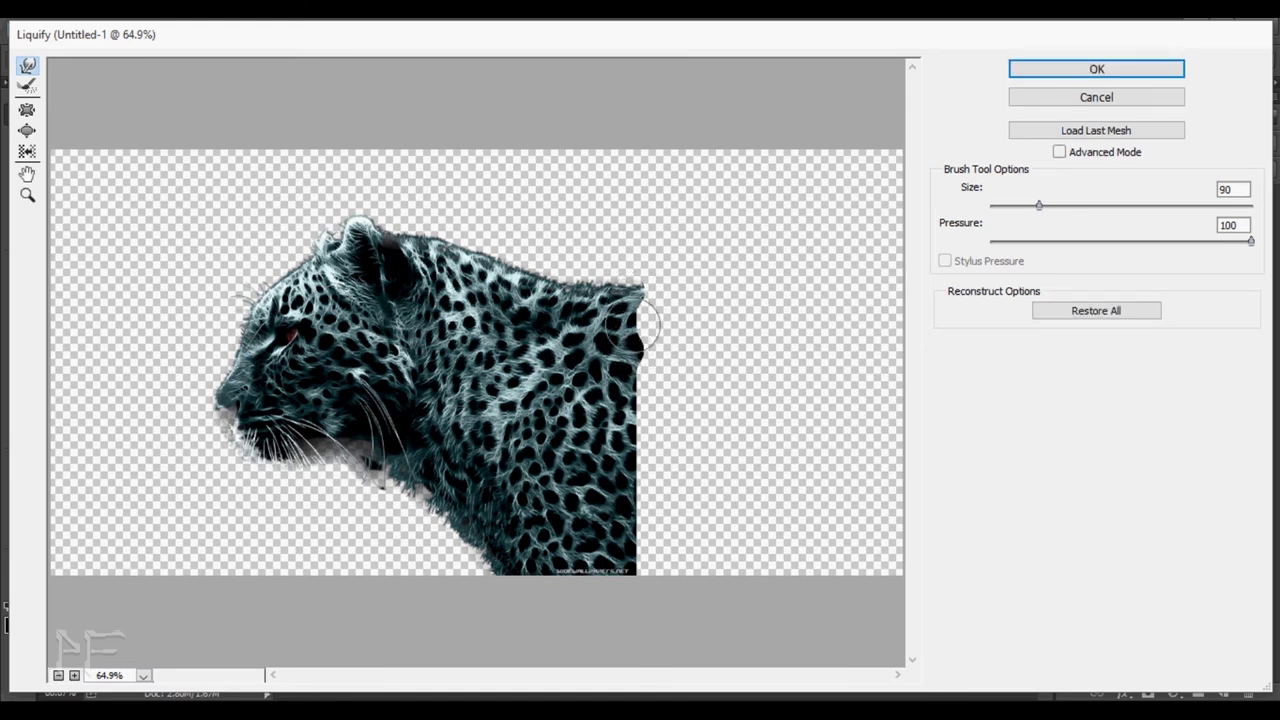
{"action": "key", "text": "bracketright"}
{"action": "key", "text": "bracketright"}
{"action": "key", "text": "bracketright"}
{"action": "left_click_drag", "start_coordinate": [630, 322], "coordinate": [662, 330]}
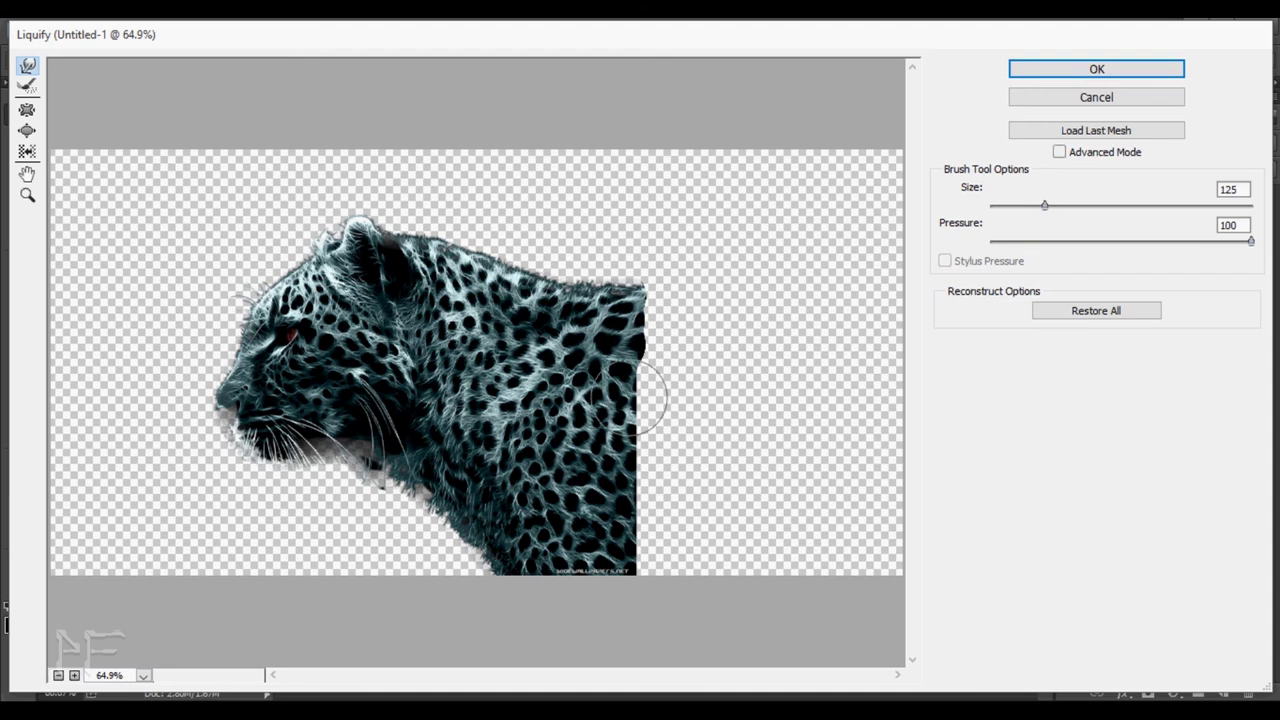
{"action": "left_click_drag", "start_coordinate": [632, 398], "coordinate": [668, 390]}
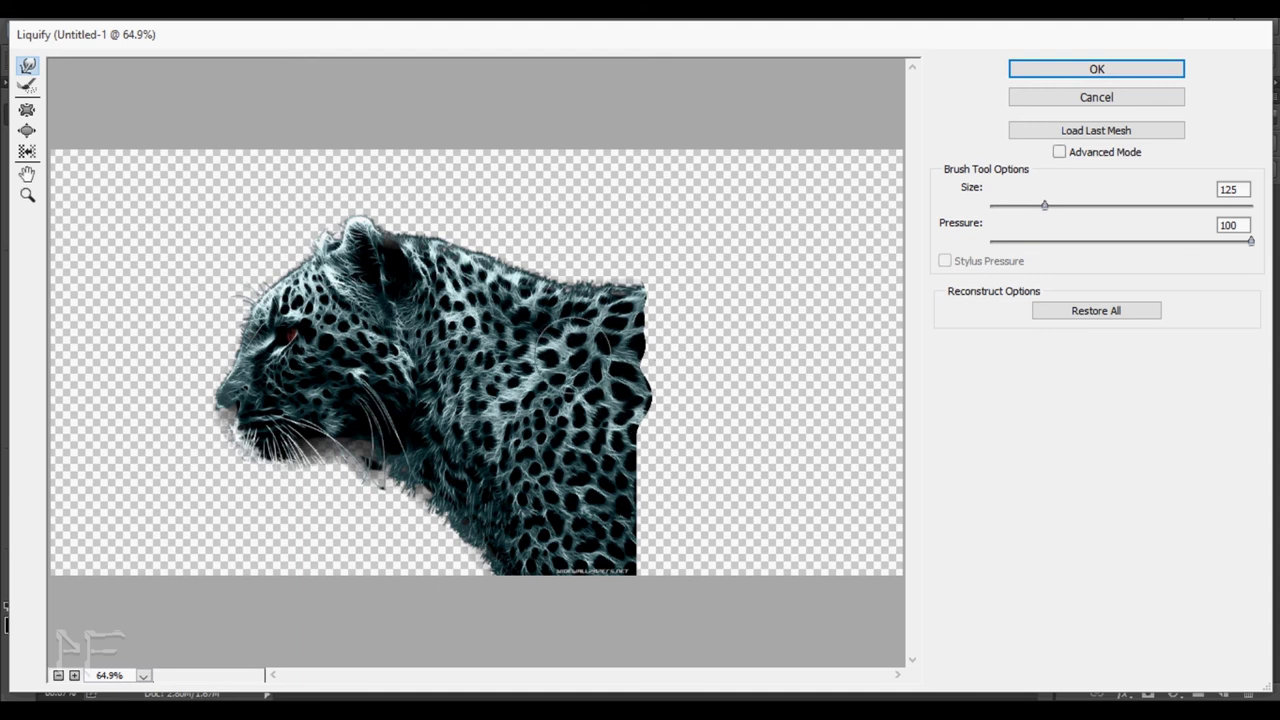
- Pull the throat into a spike, stretch the ear to a point, and spike the neck fur
{"action": "left_click_drag", "start_coordinate": [465, 515], "coordinate": [445, 525]}
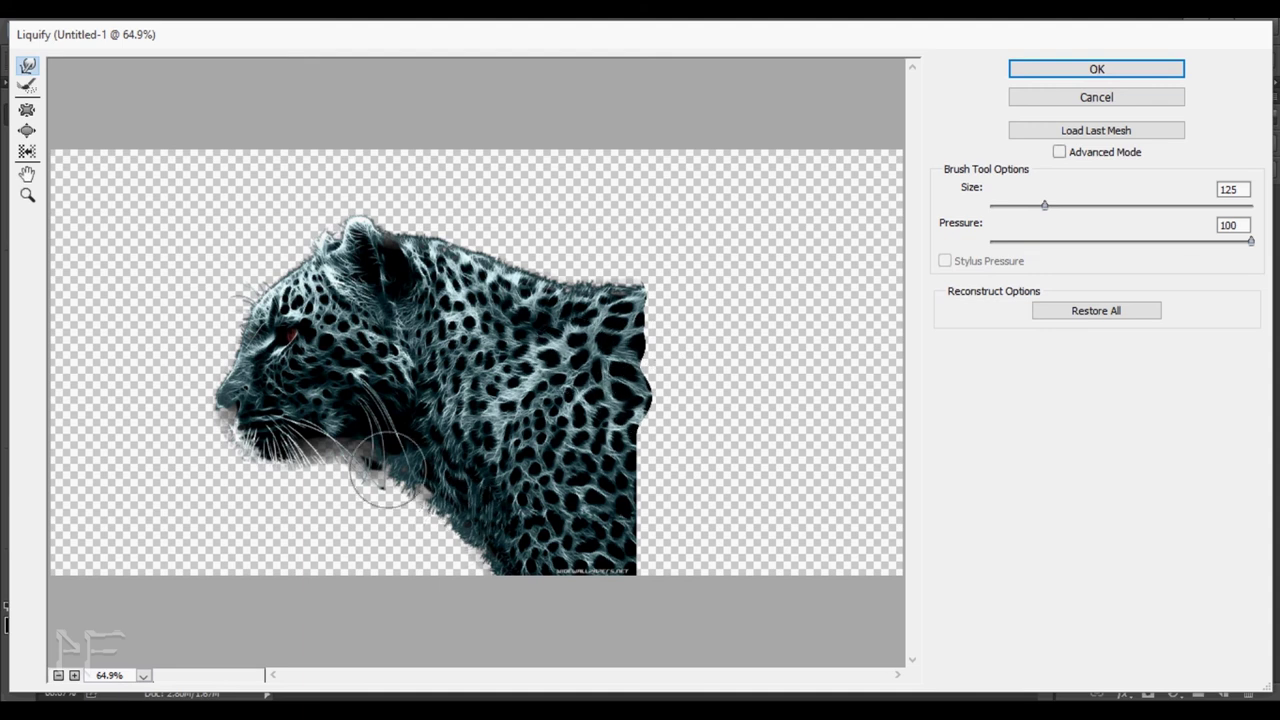
{"action": "left_click_drag", "start_coordinate": [388, 470], "coordinate": [337, 543]}
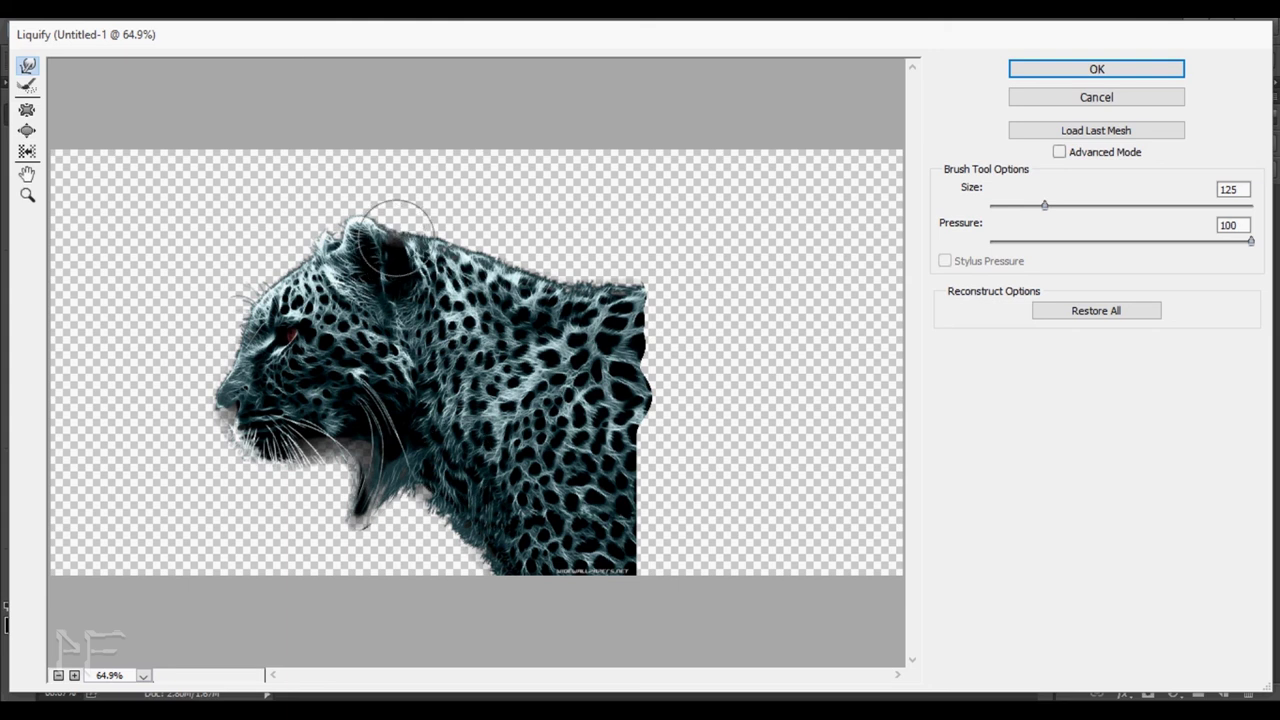
{"action": "mouse_move", "coordinate": [397, 237]}
{"action": "left_mouse_down"}
{"action": "mouse_move", "coordinate": [441, 190]}
{"action": "mouse_move", "coordinate": [500, 168]}
{"action": "left_mouse_up"}
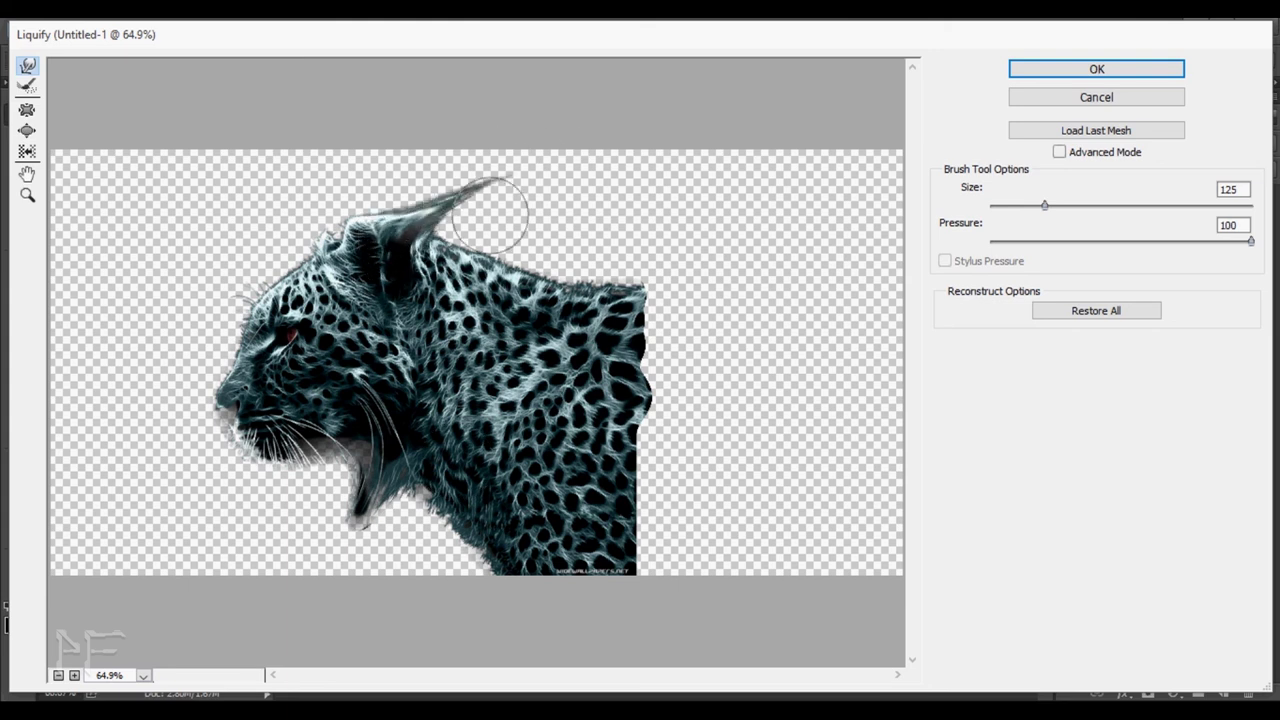
{"action": "left_click_drag", "start_coordinate": [490, 213], "coordinate": [575, 245]}
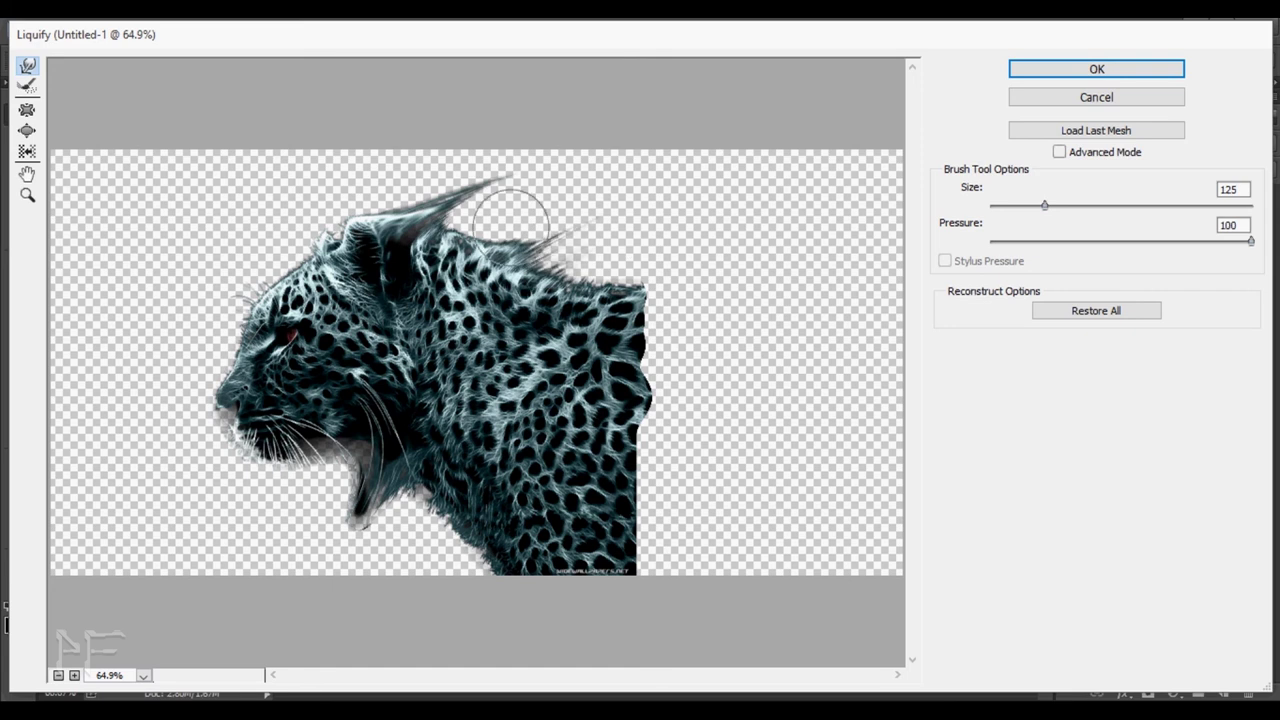
{"action": "left_click_drag", "start_coordinate": [545, 240], "coordinate": [663, 186]}
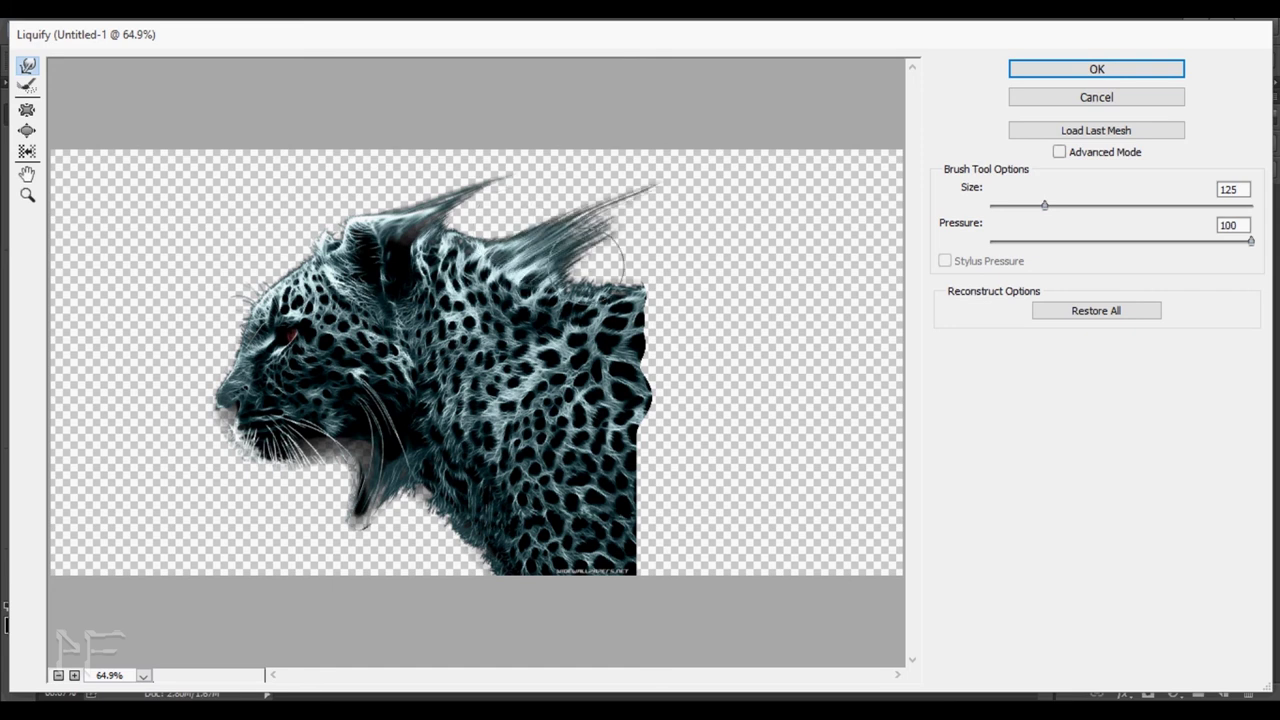
{"action": "left_click_drag", "start_coordinate": [587, 258], "coordinate": [740, 205]}
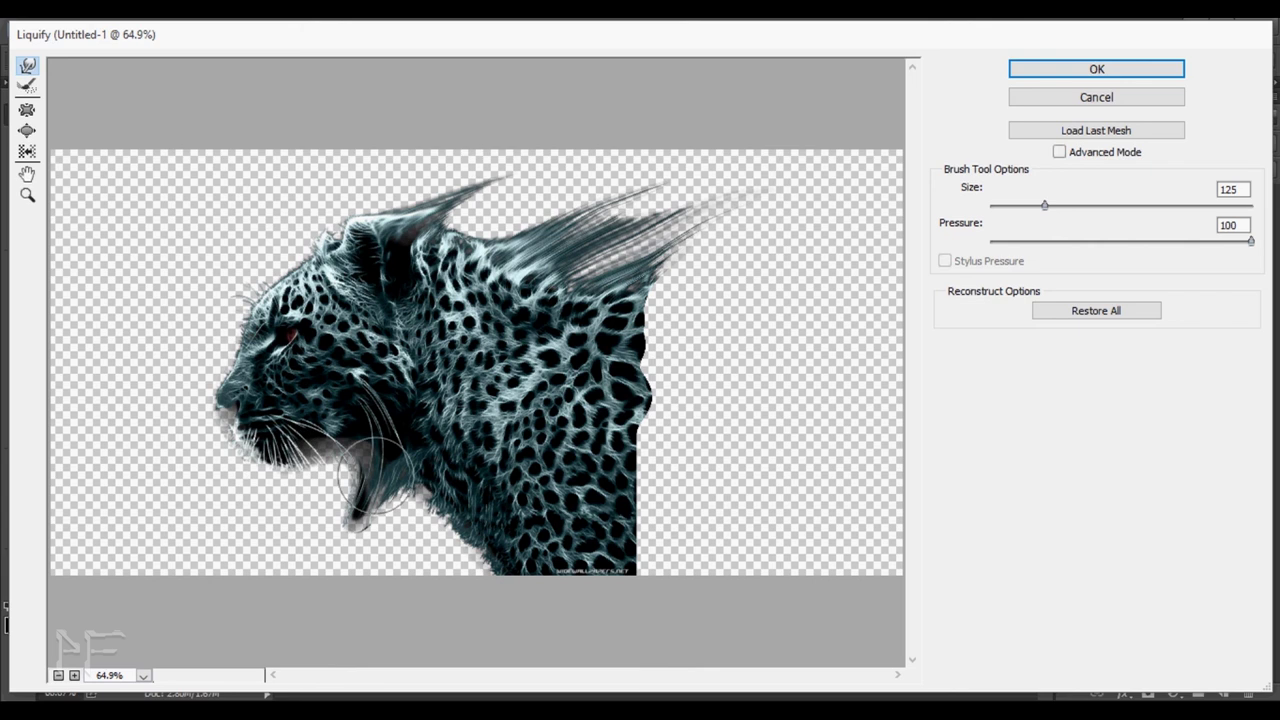
- Smear the fur below the jaw into downward, fang-like strands reaching the bottom edge
{"action": "key", "text": "bracketleft"}
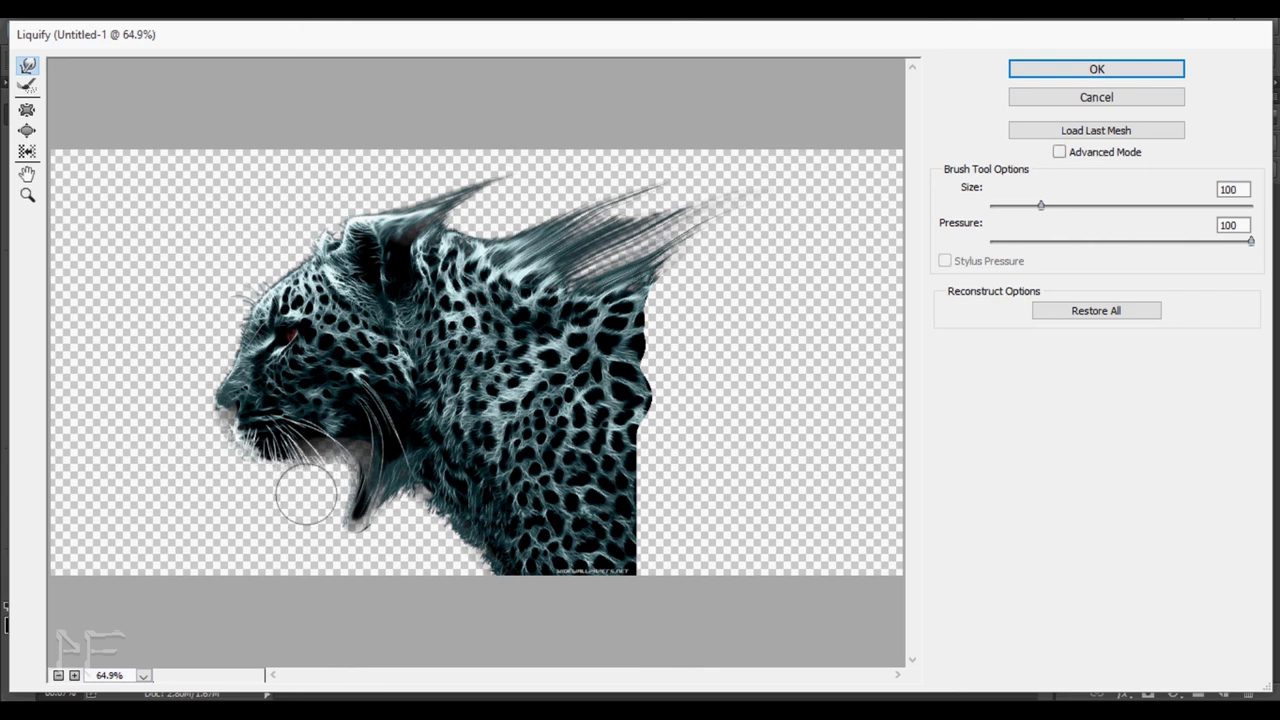
{"action": "key", "text": "bracketleft"}
{"action": "key", "text": "bracketleft"}
{"action": "left_click_drag", "start_coordinate": [318, 478], "coordinate": [300, 532]}
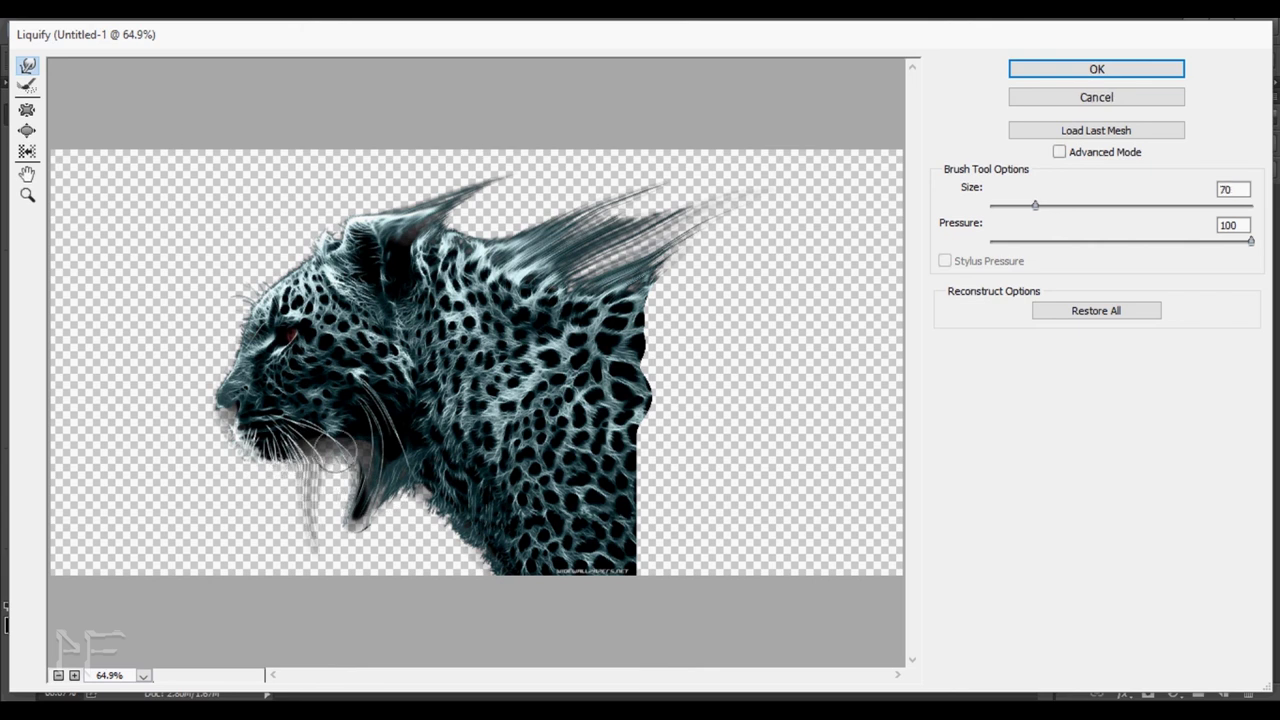
{"action": "left_click_drag", "start_coordinate": [335, 455], "coordinate": [328, 548]}
{"action": "mouse_move", "coordinate": [343, 484]}
{"action": "left_mouse_down"}
{"action": "mouse_move", "coordinate": [335, 545]}
{"action": "mouse_move", "coordinate": [400, 560]}
{"action": "mouse_move", "coordinate": [458, 523]}
{"action": "left_mouse_up"}
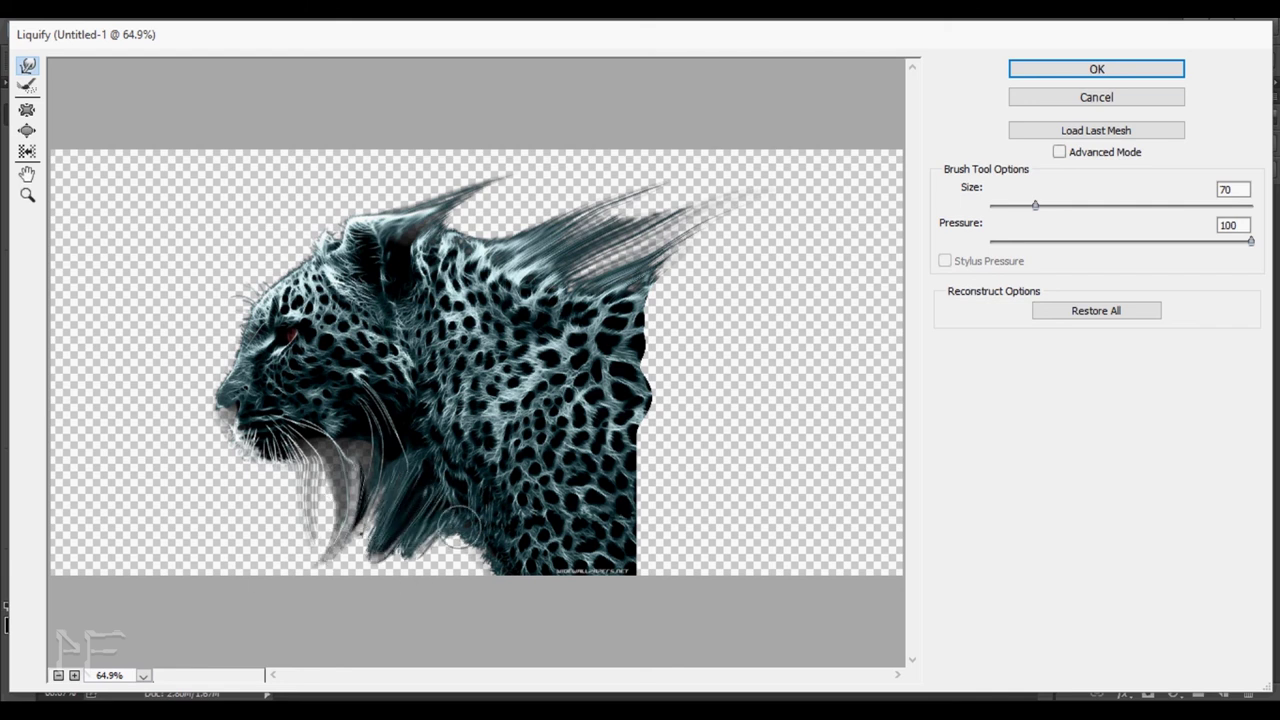
{"action": "key", "text": "bracketright"}
{"action": "key", "text": "bracketright"}
{"action": "key", "text": "bracketright"}
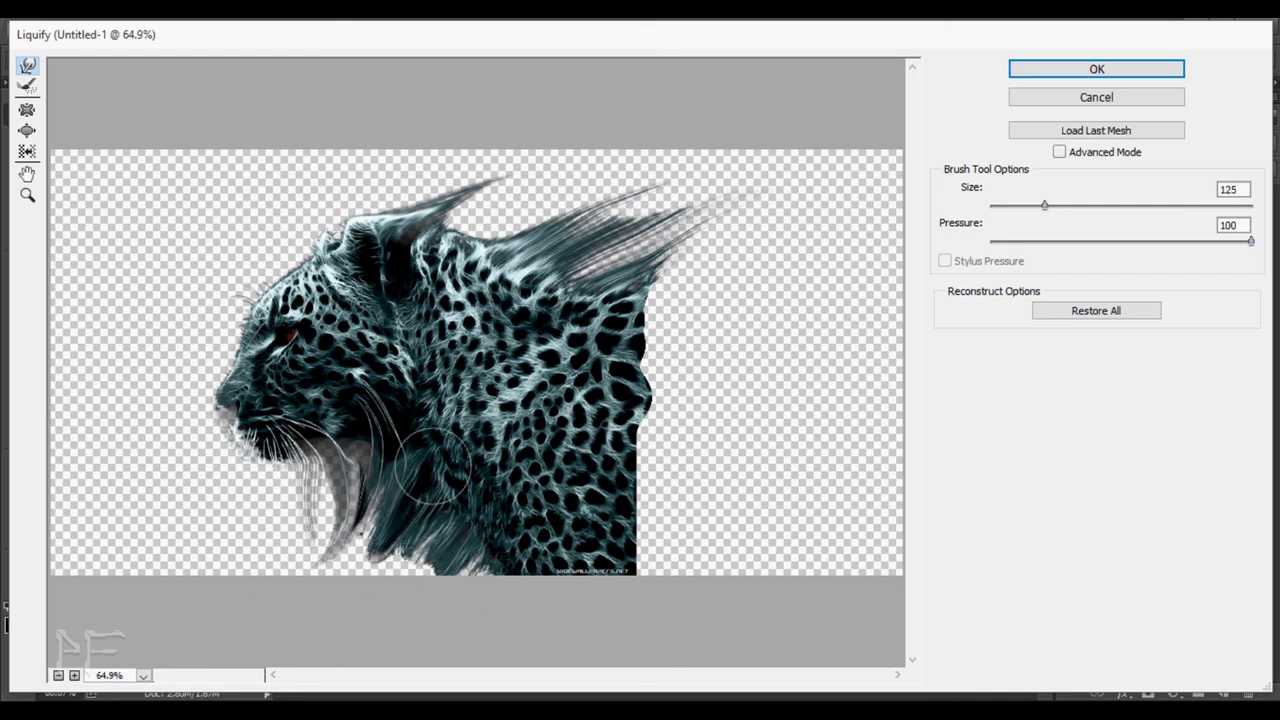
{"action": "left_click_drag", "start_coordinate": [432, 467], "coordinate": [349, 586]}
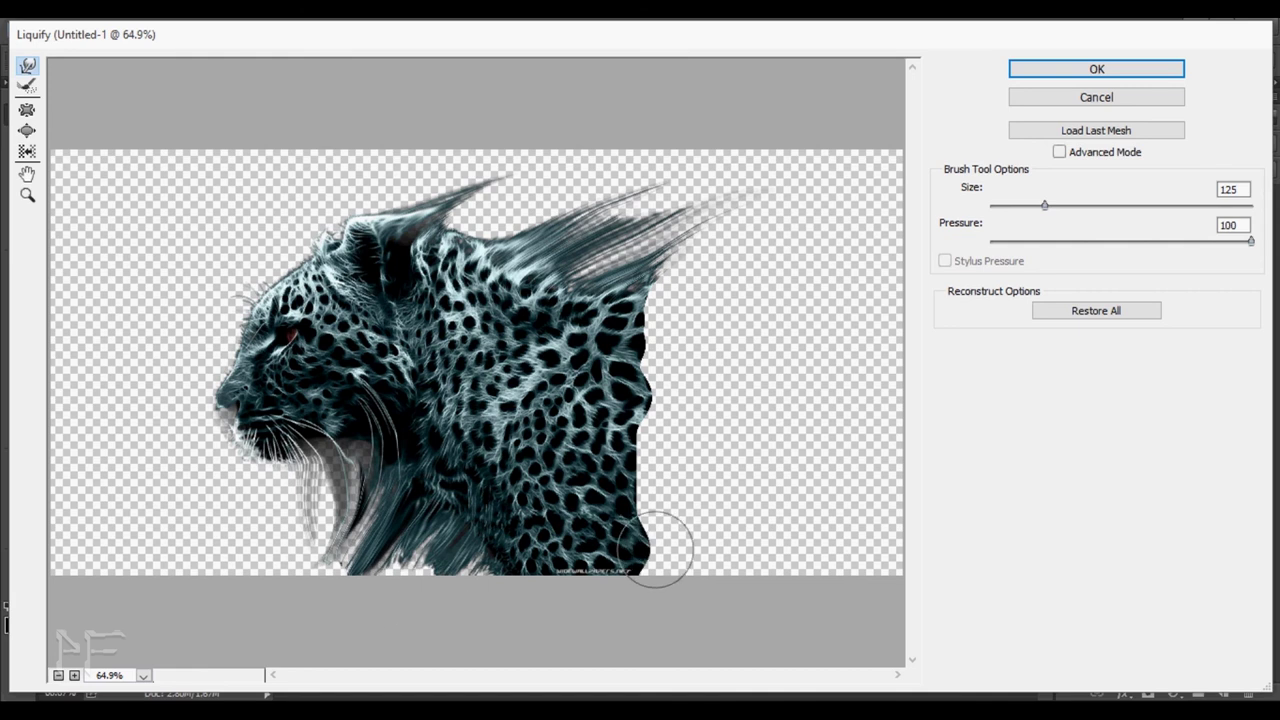
- With a 175 brush, streak the right side into strands sweeping up like a wing
{"action": "key", "text": "bracketright"}
{"action": "key", "text": "bracketright"}
{"action": "mouse_move", "coordinate": [640, 355]}
{"action": "left_mouse_down"}
{"action": "mouse_move", "coordinate": [698, 352]}
{"action": "mouse_move", "coordinate": [714, 486]}
{"action": "mouse_move", "coordinate": [643, 571]}
{"action": "left_mouse_up"}
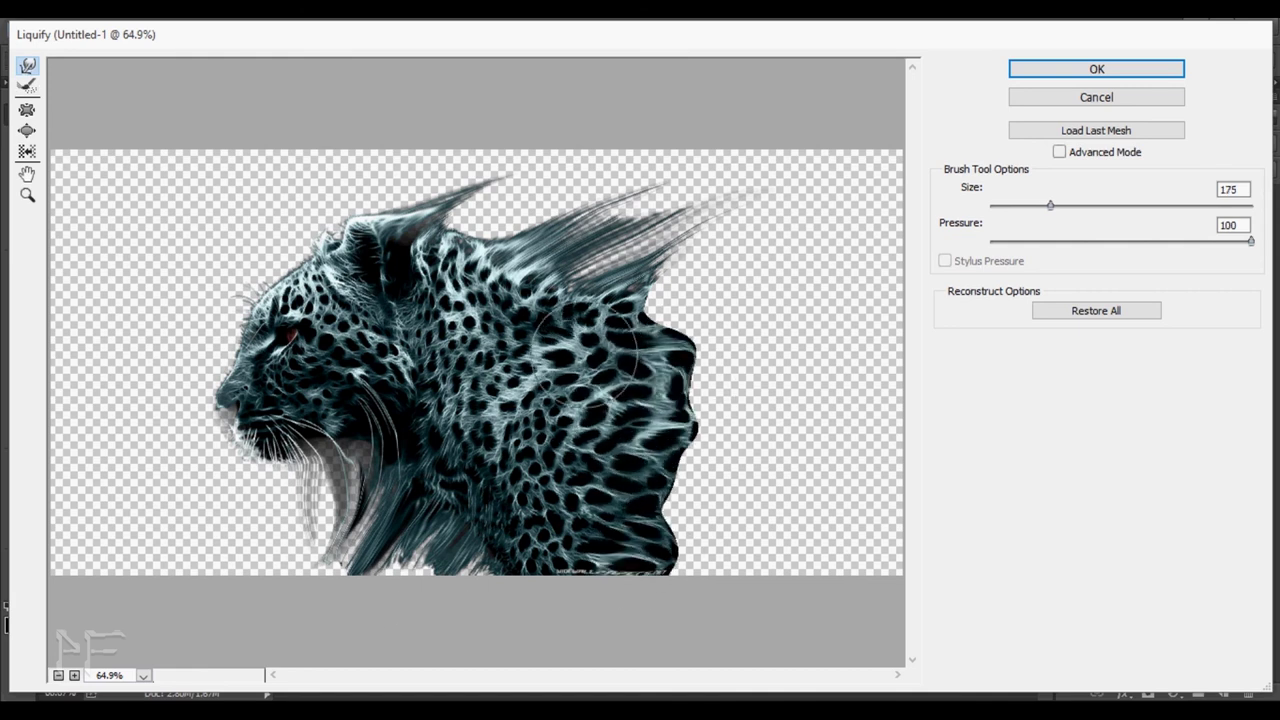
{"action": "left_click_drag", "start_coordinate": [650, 365], "coordinate": [745, 315]}
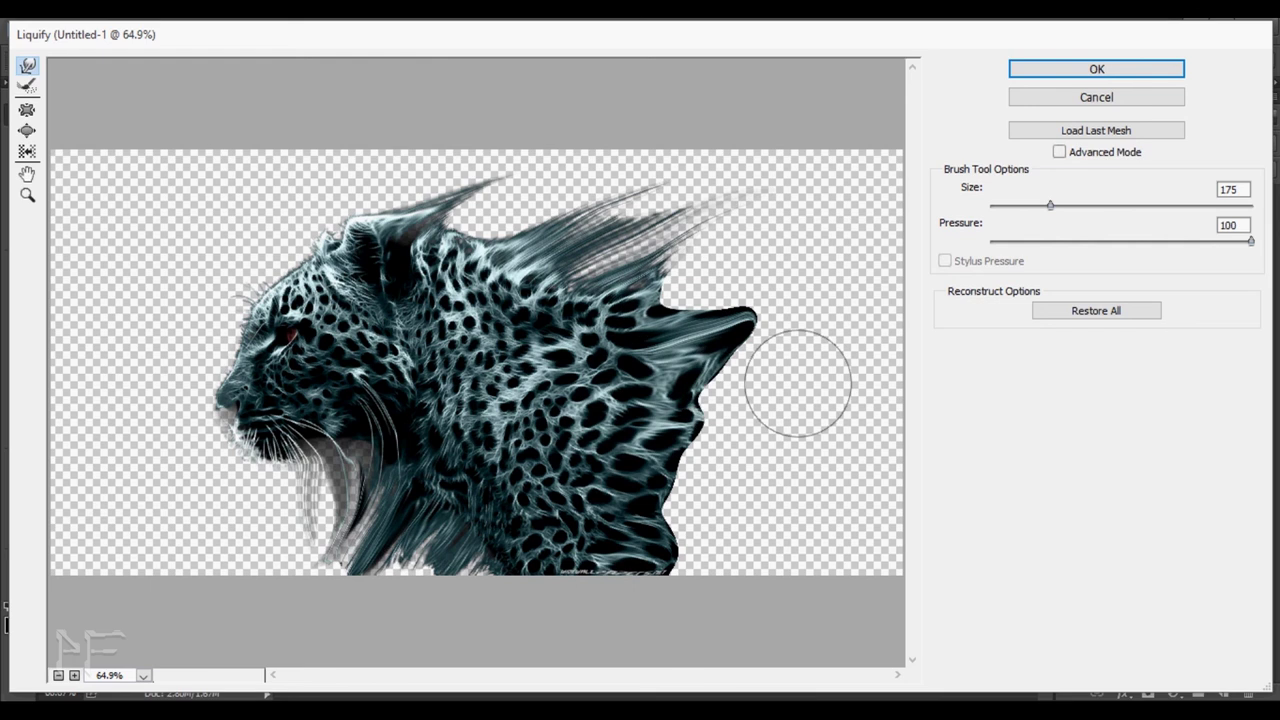
{"action": "left_click_drag", "start_coordinate": [690, 395], "coordinate": [743, 500]}
{"action": "left_click_drag", "start_coordinate": [640, 530], "coordinate": [745, 525]}
{"action": "mouse_move", "coordinate": [680, 380]}
{"action": "left_mouse_down"}
{"action": "mouse_move", "coordinate": [745, 370]}
{"action": "mouse_move", "coordinate": [851, 214]}
{"action": "left_mouse_up"}
{"action": "mouse_move", "coordinate": [749, 234]}
{"action": "left_mouse_down"}
{"action": "mouse_move", "coordinate": [857, 271]}
{"action": "mouse_move", "coordinate": [893, 357]}
{"action": "mouse_move", "coordinate": [828, 457]}
{"action": "mouse_move", "coordinate": [814, 429]}
{"action": "mouse_move", "coordinate": [828, 486]}
{"action": "mouse_move", "coordinate": [700, 586]}
{"action": "mouse_move", "coordinate": [843, 586]}
{"action": "mouse_move", "coordinate": [870, 400]}
{"action": "mouse_move", "coordinate": [777, 258]}
{"action": "mouse_move", "coordinate": [875, 270]}
{"action": "mouse_move", "coordinate": [870, 390]}
{"action": "mouse_move", "coordinate": [777, 491]}
{"action": "mouse_move", "coordinate": [807, 583]}
{"action": "mouse_move", "coordinate": [880, 530]}
{"action": "mouse_move", "coordinate": [700, 260]}
{"action": "mouse_move", "coordinate": [843, 157]}
{"action": "mouse_move", "coordinate": [857, 129]}
{"action": "mouse_move", "coordinate": [820, 190]}
{"action": "mouse_move", "coordinate": [766, 215]}
{"action": "mouse_move", "coordinate": [870, 165]}
{"action": "left_mouse_up"}
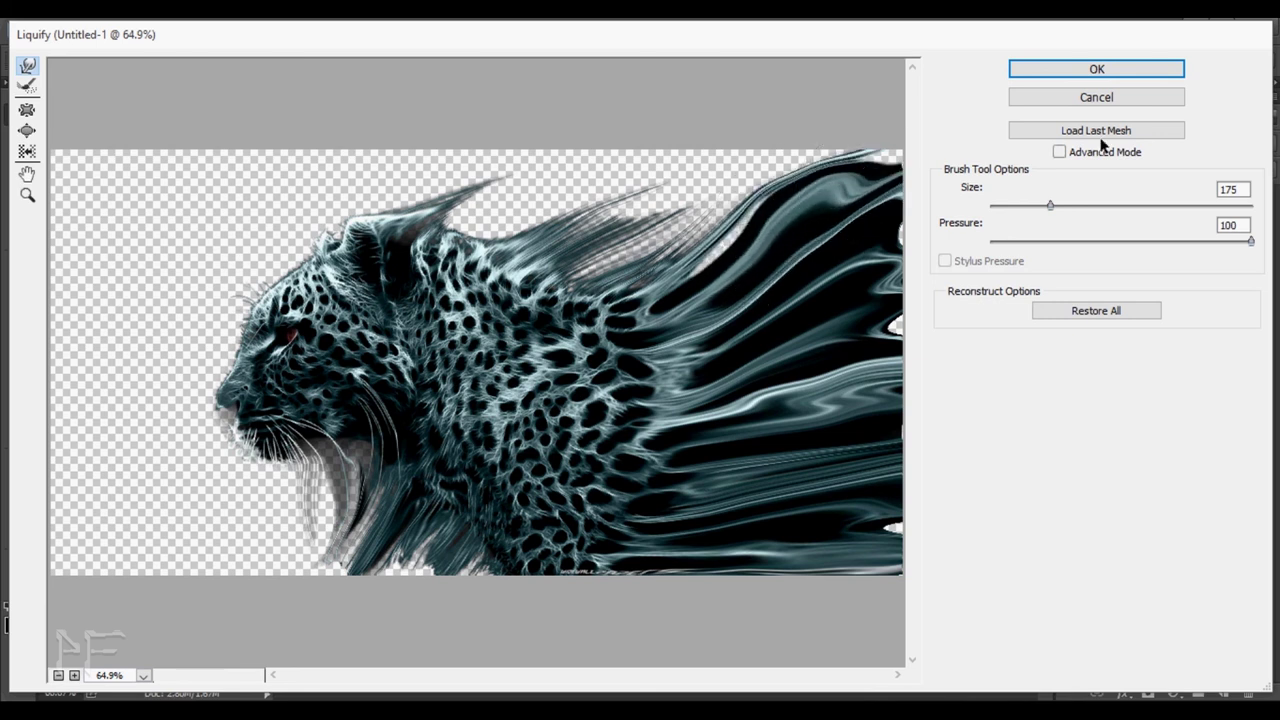
- Apply the Liquify warp, add a layer mask to Layer 2, and select the Brush tool
{"action": "left_click", "coordinate": [1096, 69]}
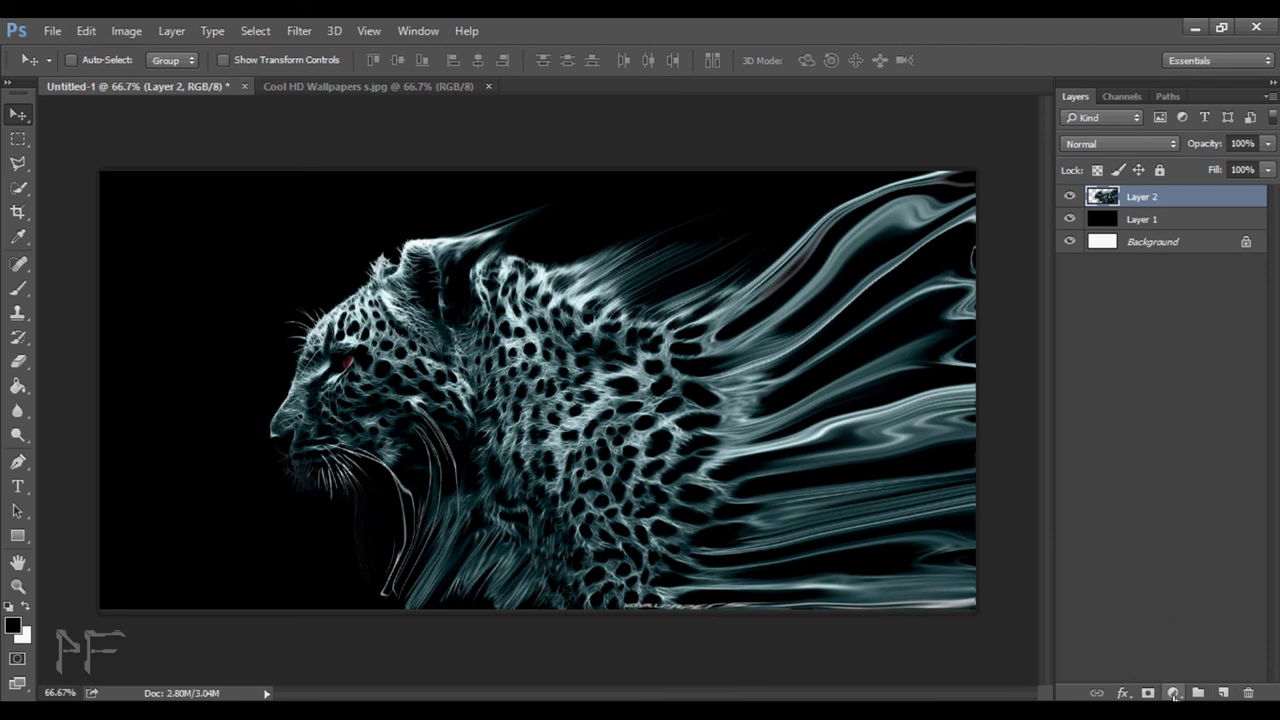
{"action": "left_click", "coordinate": [1148, 693]}
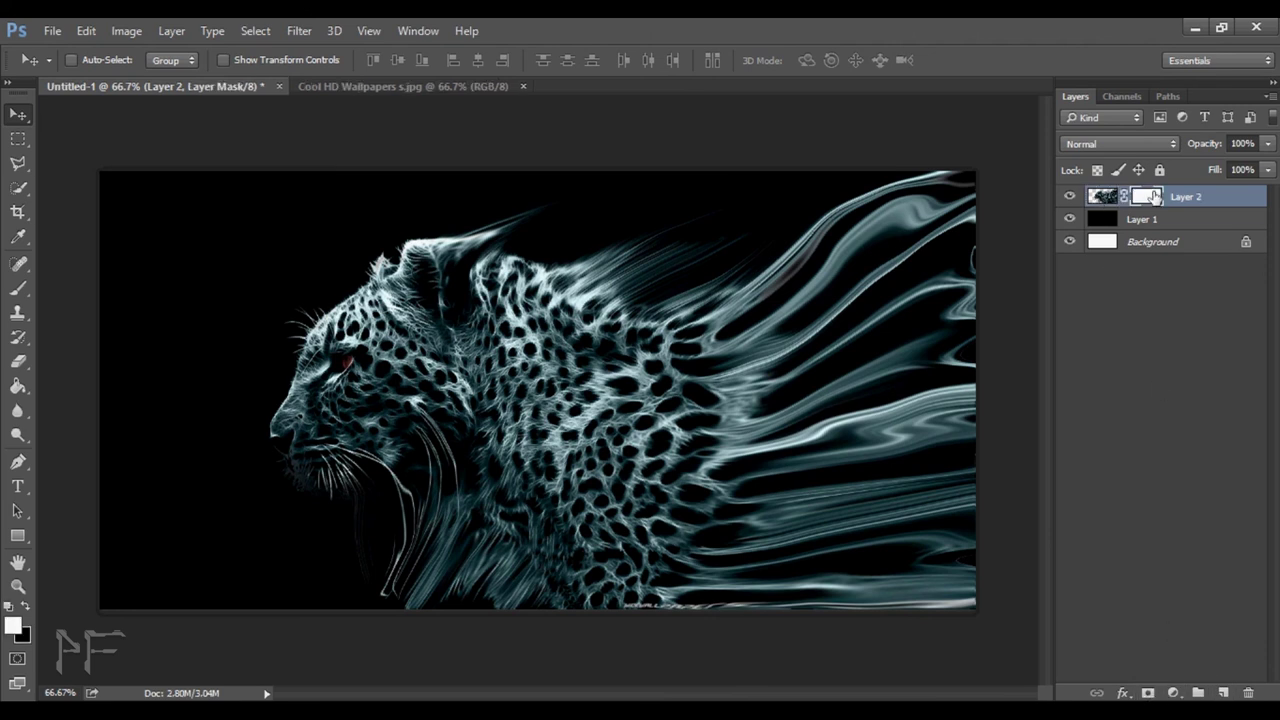
{"action": "left_click", "coordinate": [18, 288]}
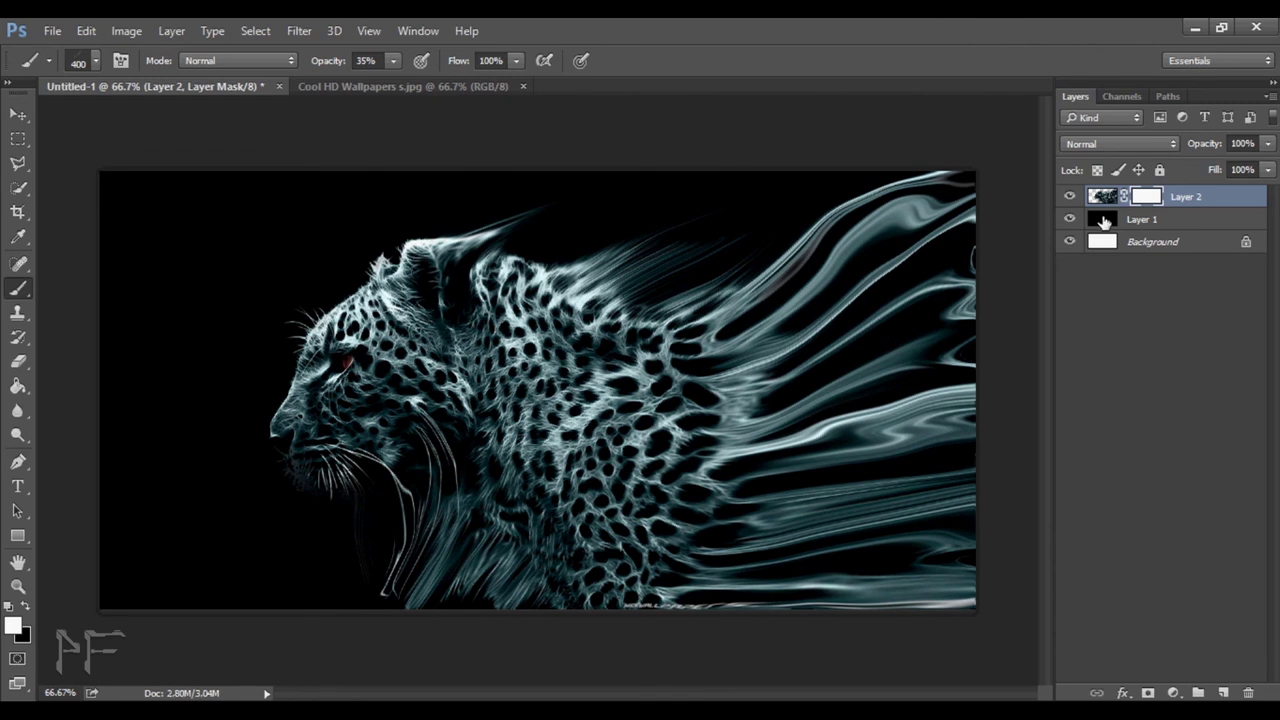
- Set a foreground colour, load a replacement scatter brush set, and pick brush 2282
{"action": "left_click", "coordinate": [12, 625]}
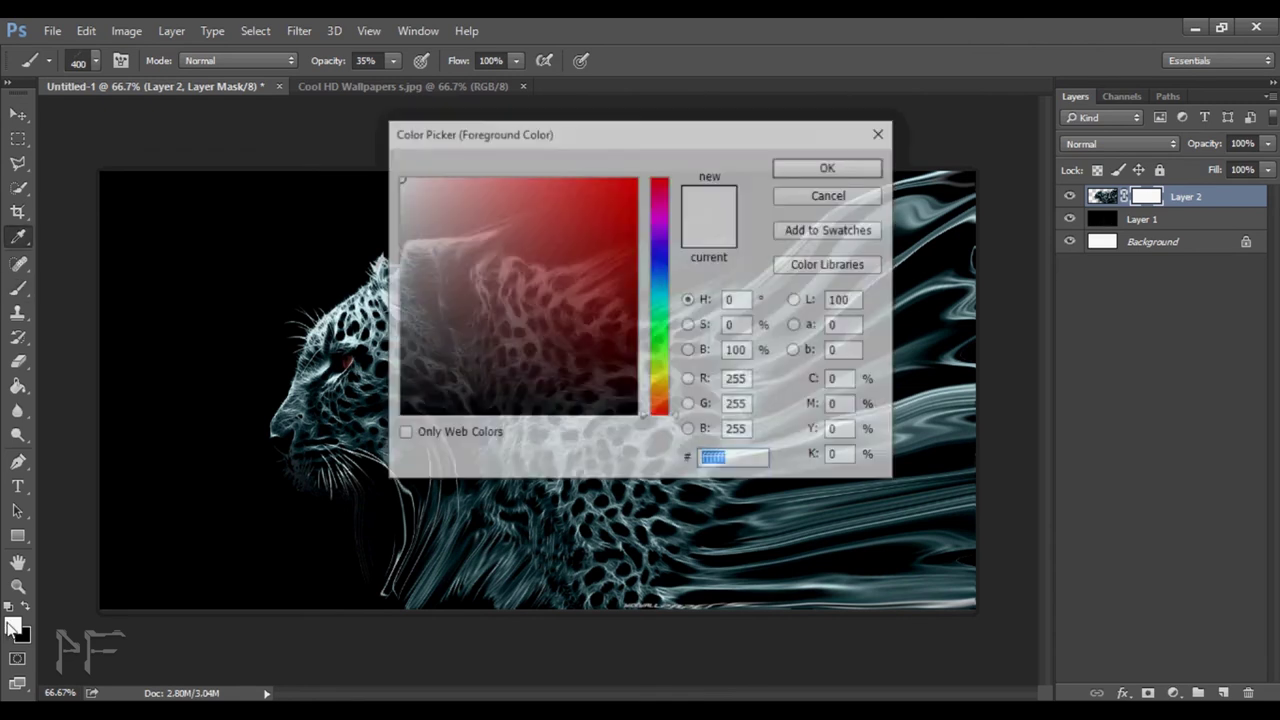
{"action": "key", "text": "Return"}
{"action": "key", "text": "b"}
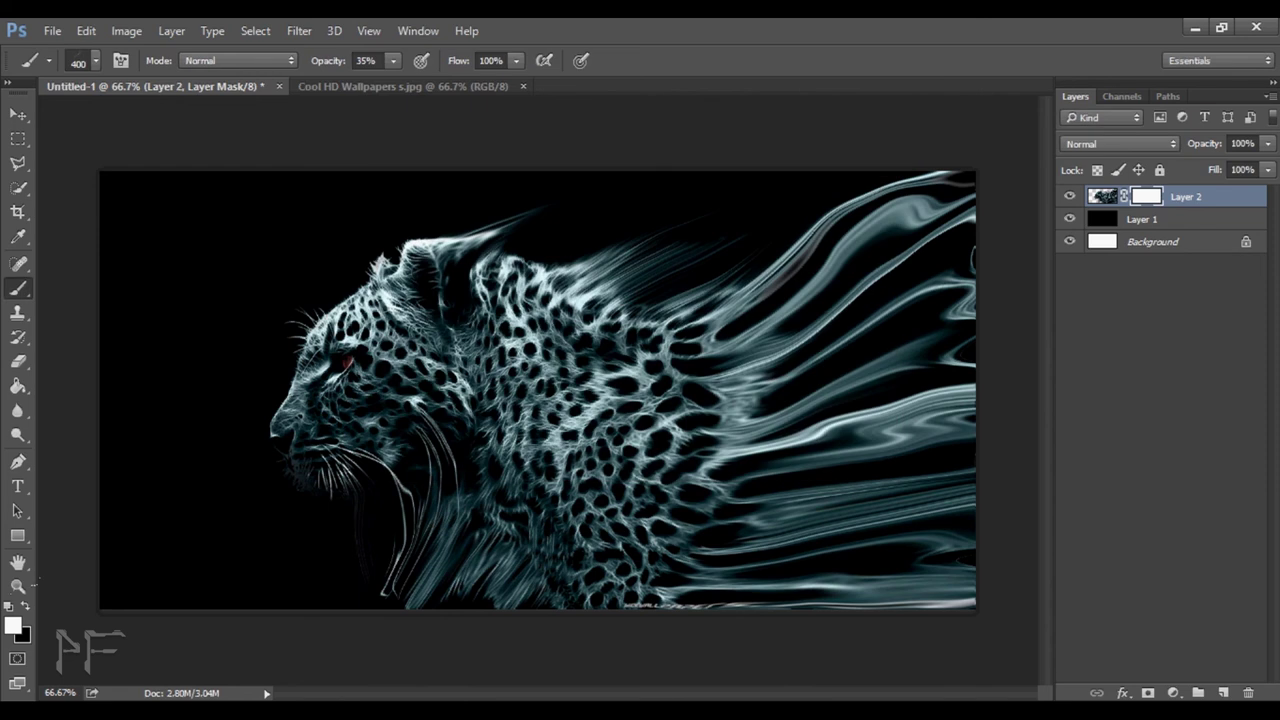
{"action": "left_click", "coordinate": [97, 62]}
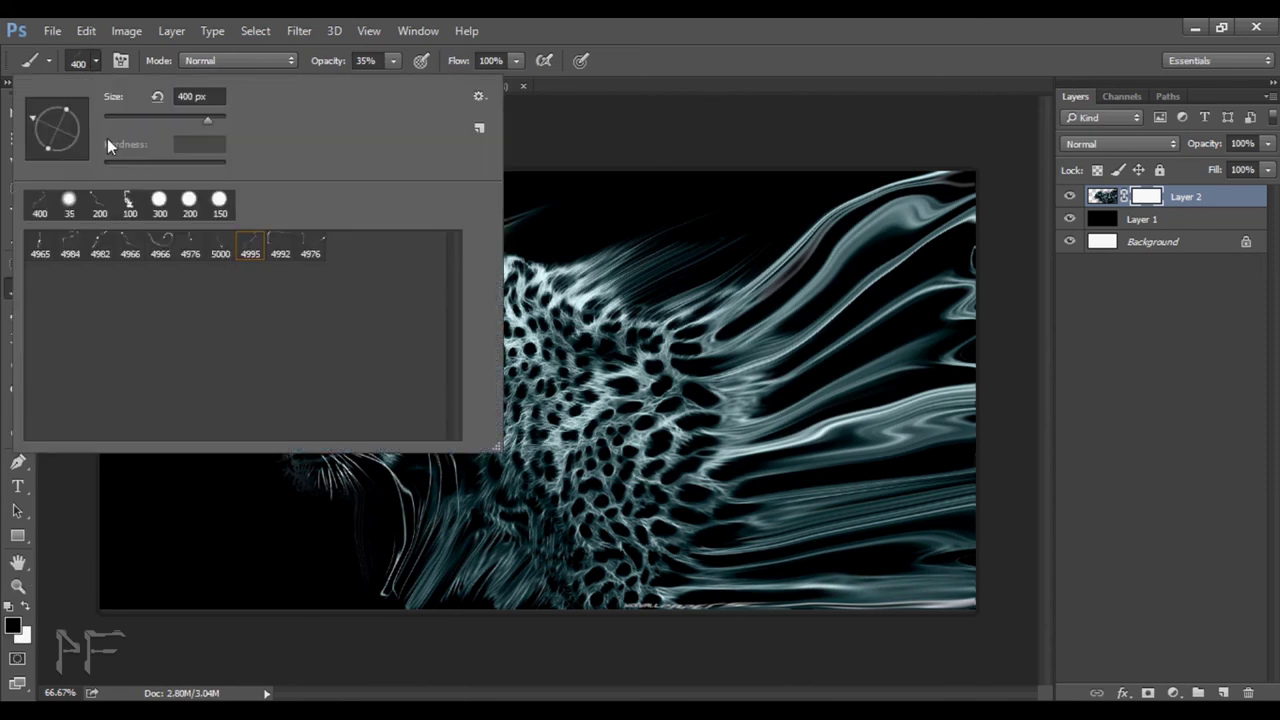
{"action": "left_click", "coordinate": [478, 97]}
{"action": "left_click", "coordinate": [805, 443]}
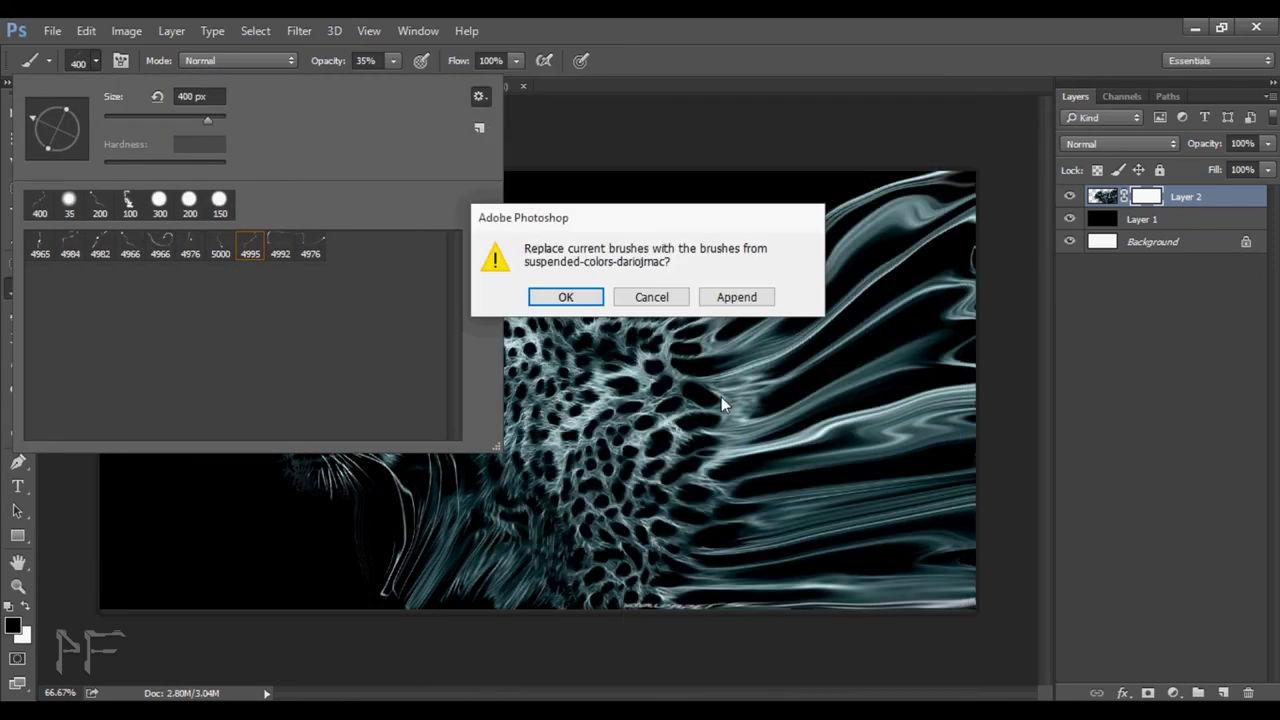
{"action": "left_click", "coordinate": [566, 296]}
{"action": "left_click", "coordinate": [250, 243]}
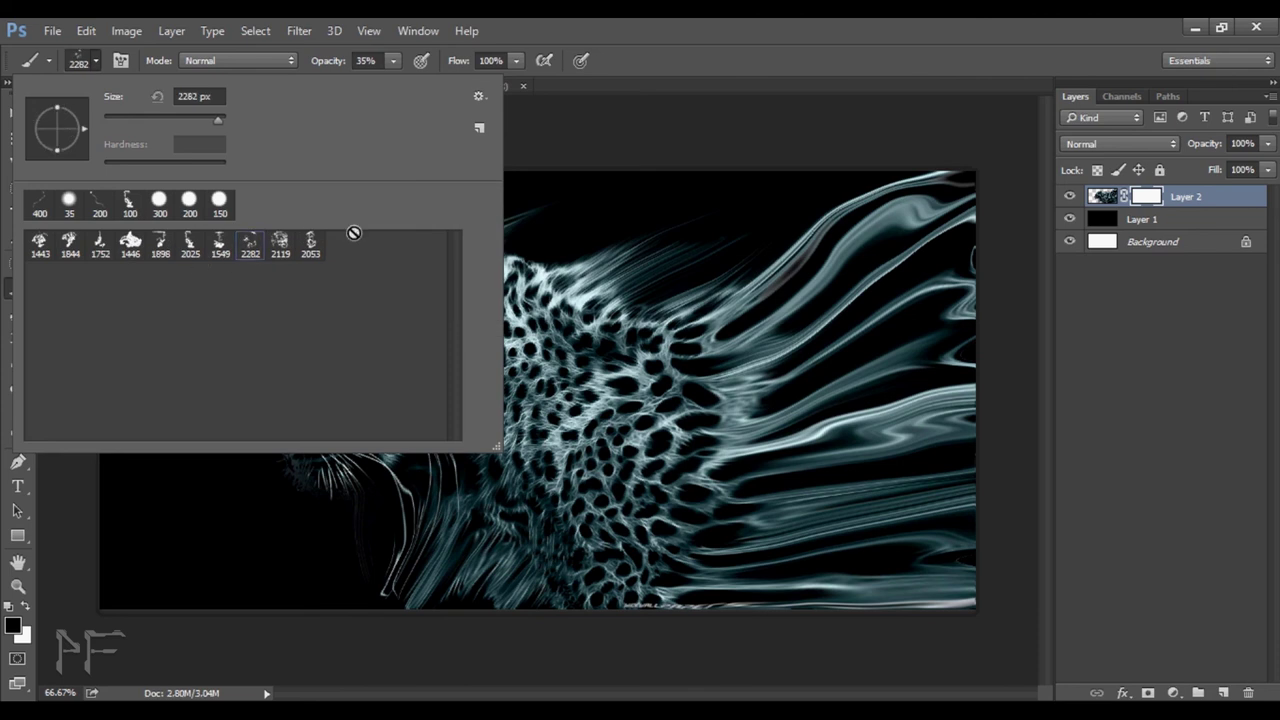
{"action": "left_click", "coordinate": [744, 30]}
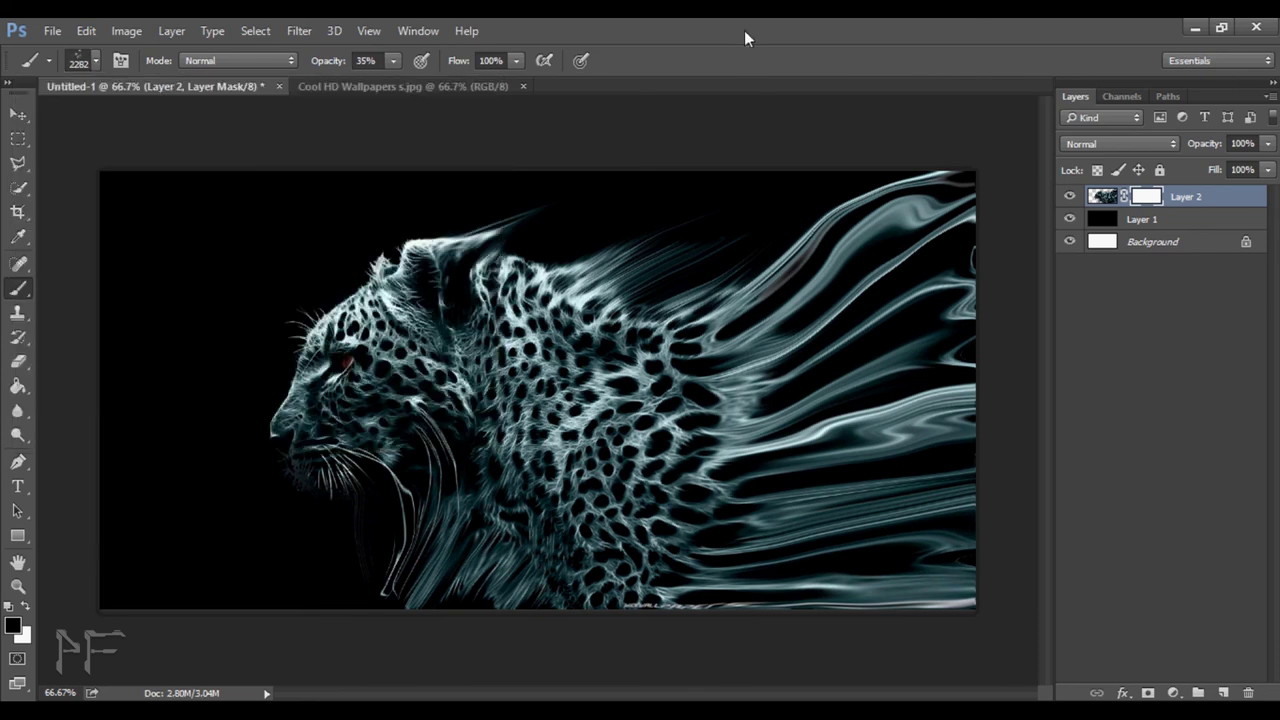
- Paint Bucket-fill Layer 2's mask black to hide the leopard
{"action": "left_click", "coordinate": [18, 386]}
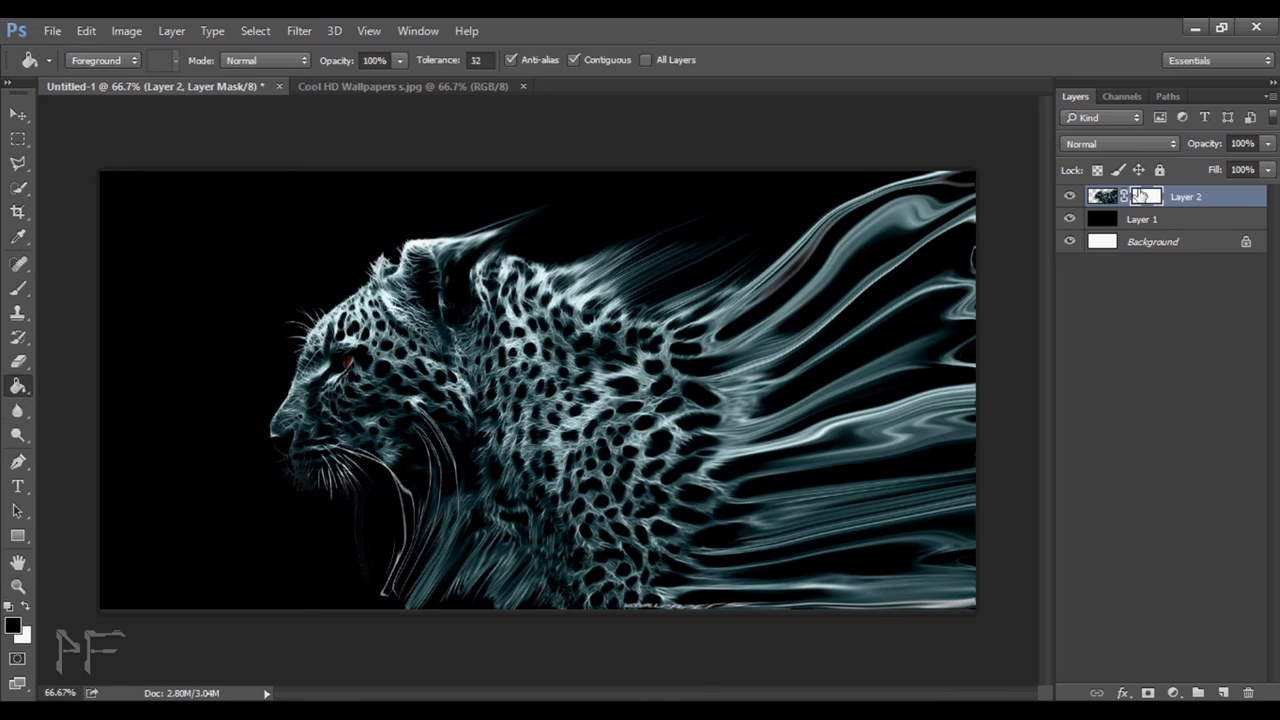
{"action": "left_click", "coordinate": [511, 383]}
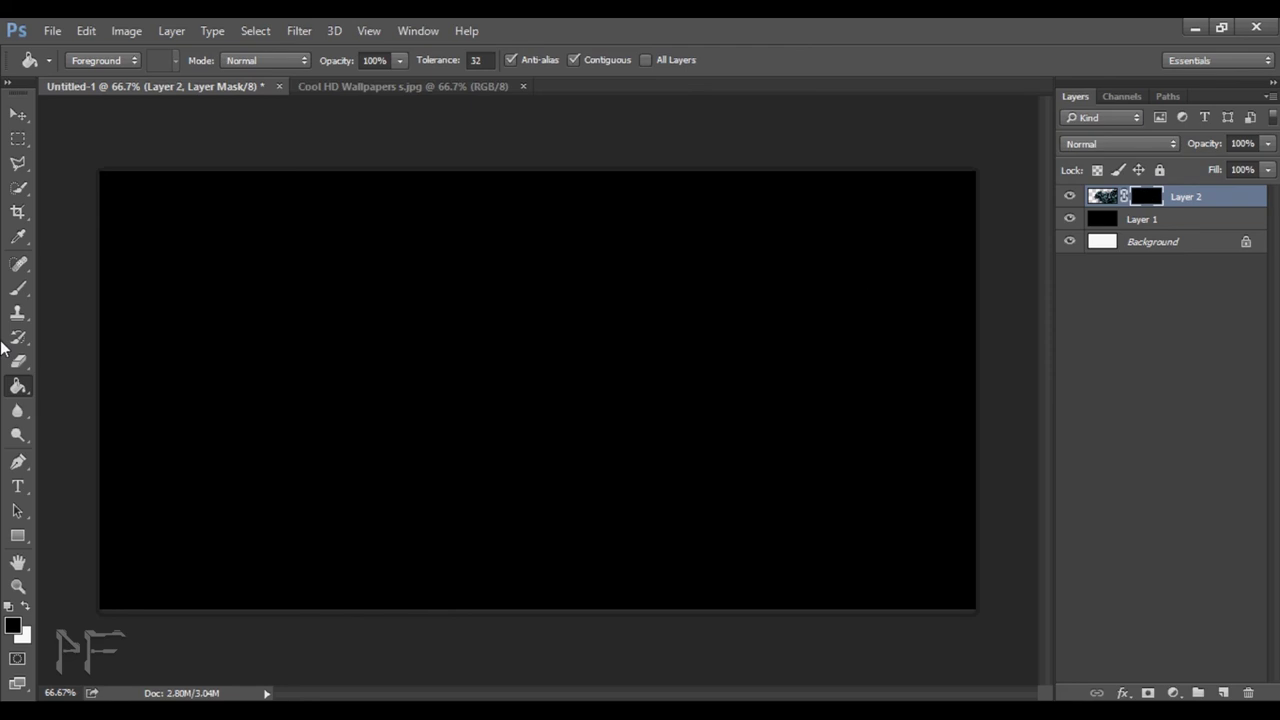
{"action": "left_click", "coordinate": [18, 289]}
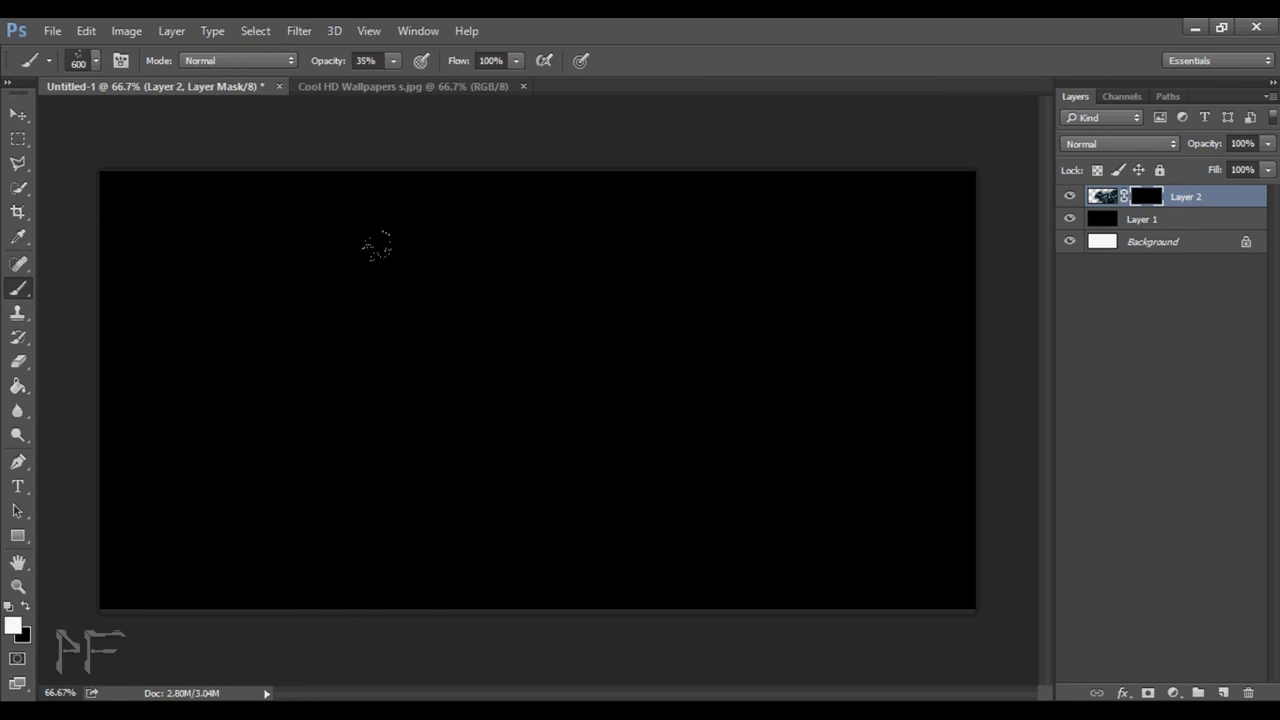
- Paint white on the mask to reveal the leopard's head, body and right-side fur
{"action": "left_click_drag", "start_coordinate": [377, 245], "coordinate": [396, 227]}
{"action": "left_click_drag", "start_coordinate": [335, 375], "coordinate": [555, 450]}
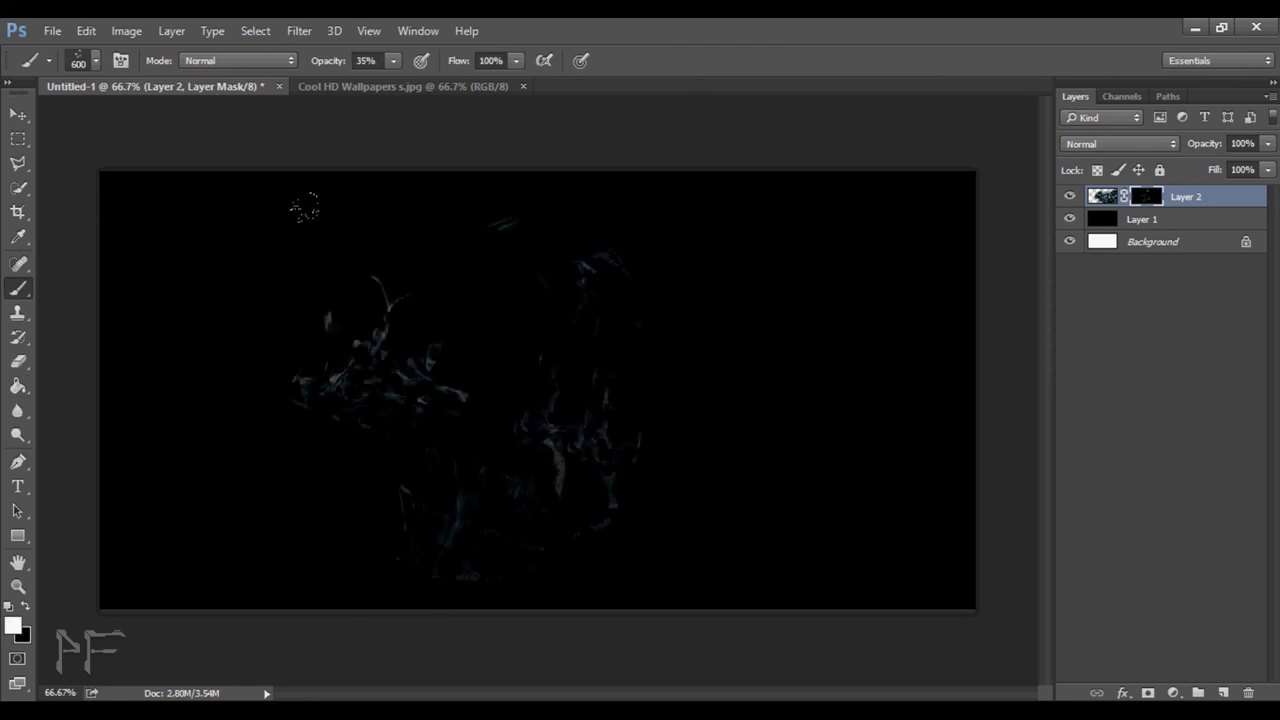
{"action": "mouse_move", "coordinate": [420, 365]}
{"action": "left_mouse_down"}
{"action": "mouse_move", "coordinate": [570, 370]}
{"action": "mouse_move", "coordinate": [600, 500]}
{"action": "left_mouse_up"}
{"action": "left_click_drag", "start_coordinate": [470, 300], "coordinate": [600, 450]}
{"action": "left_click_drag", "start_coordinate": [330, 222], "coordinate": [600, 300]}
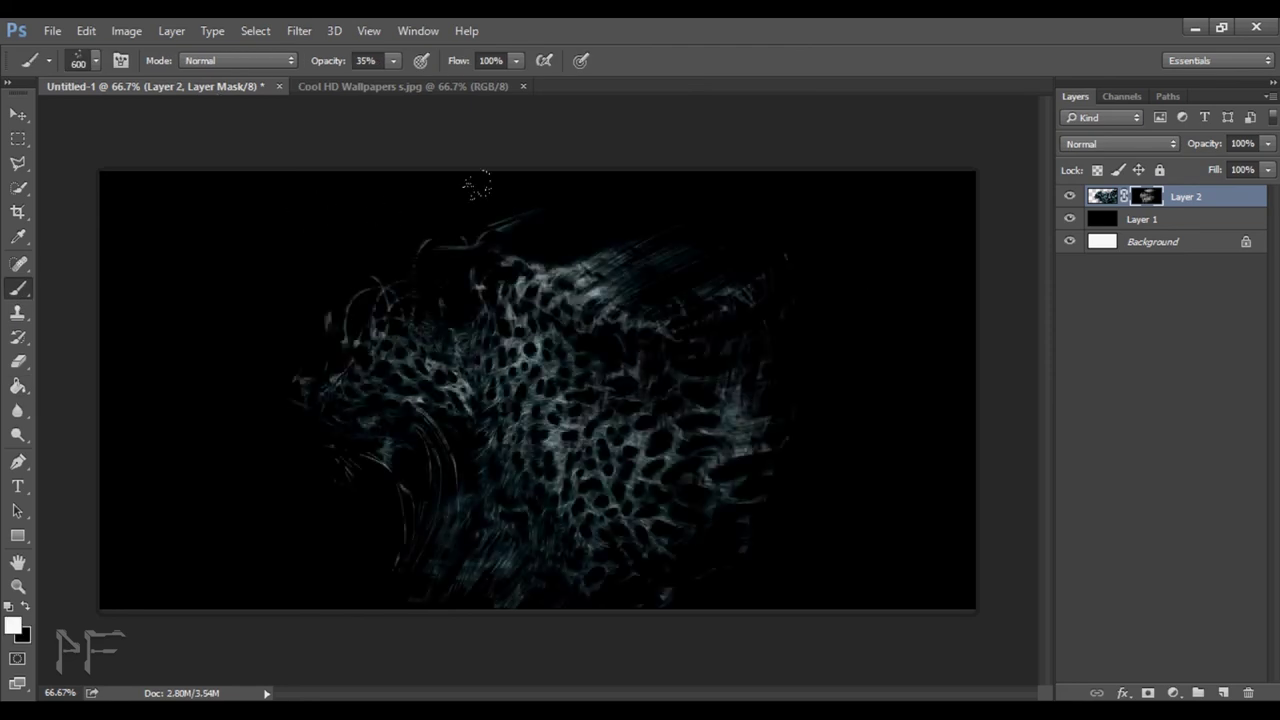
{"action": "left_click_drag", "start_coordinate": [360, 330], "coordinate": [583, 272]}
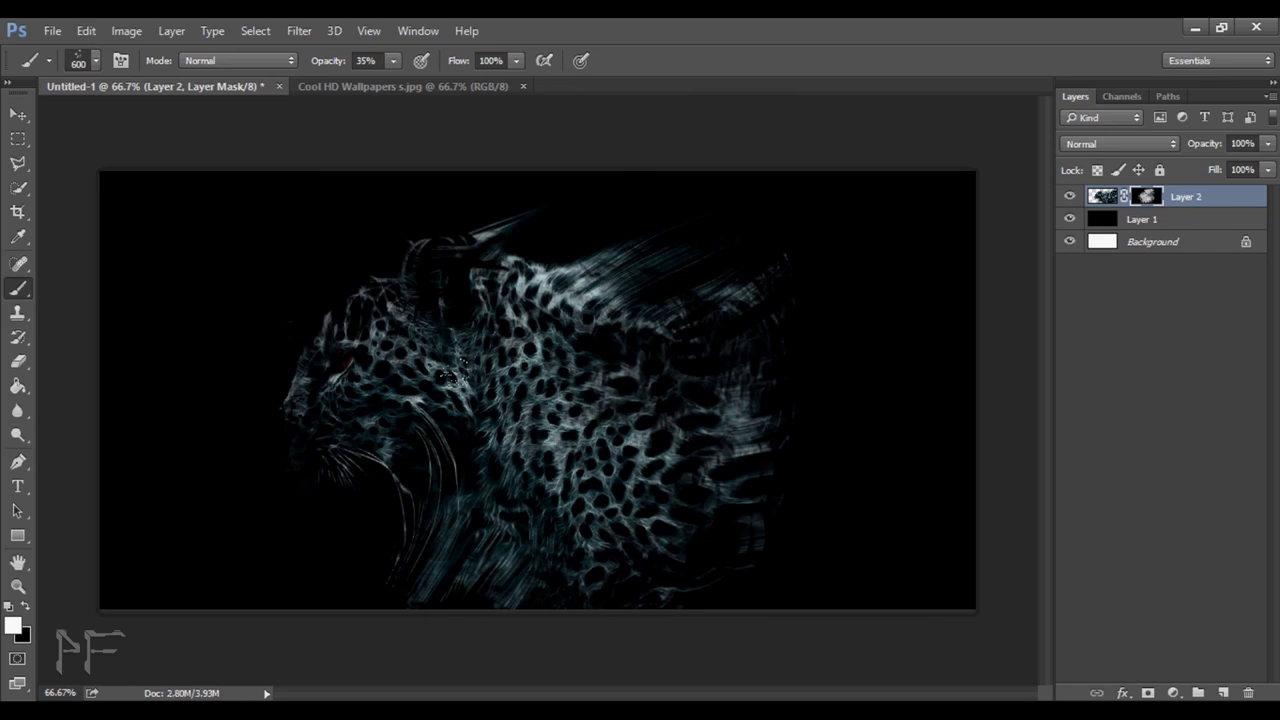
{"action": "mouse_move", "coordinate": [450, 375]}
{"action": "left_mouse_down"}
{"action": "mouse_move", "coordinate": [700, 380]}
{"action": "mouse_move", "coordinate": [770, 360]}
{"action": "mouse_move", "coordinate": [712, 500]}
{"action": "left_mouse_up"}
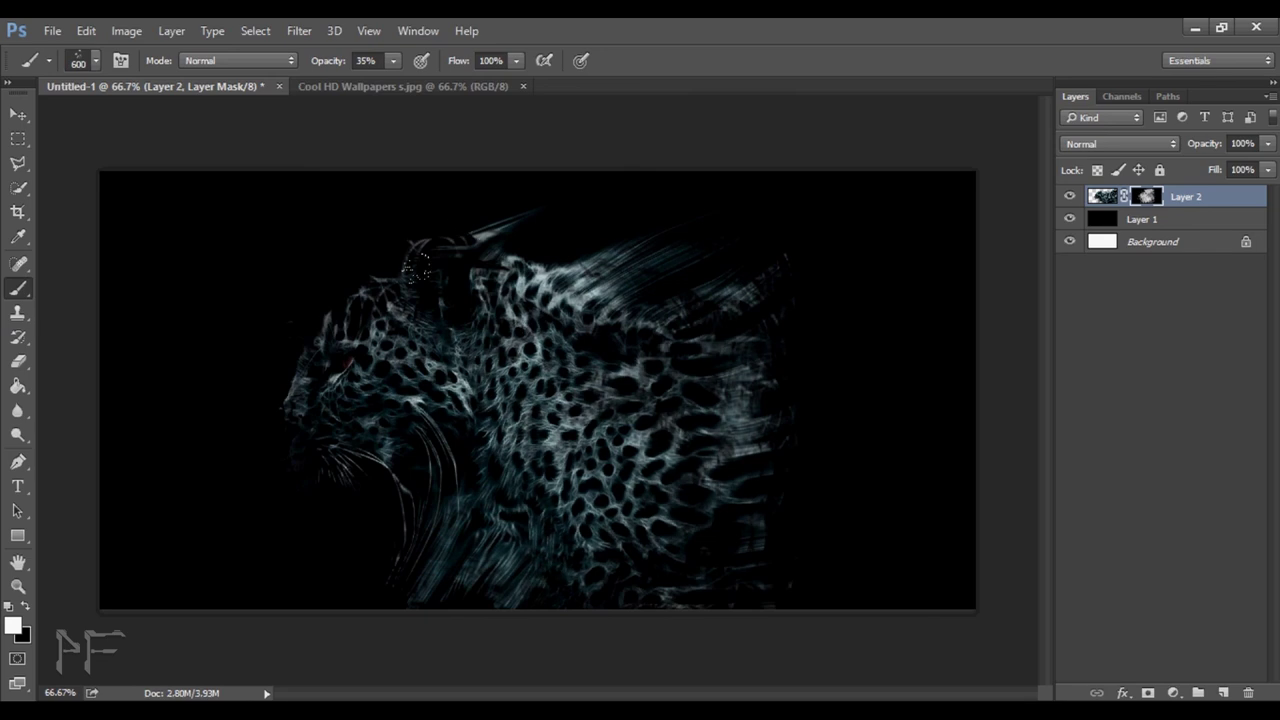
{"action": "mouse_move", "coordinate": [415, 265]}
{"action": "left_mouse_down"}
{"action": "mouse_move", "coordinate": [800, 300]}
{"action": "mouse_move", "coordinate": [820, 420]}
{"action": "mouse_move", "coordinate": [475, 318]}
{"action": "left_mouse_up"}
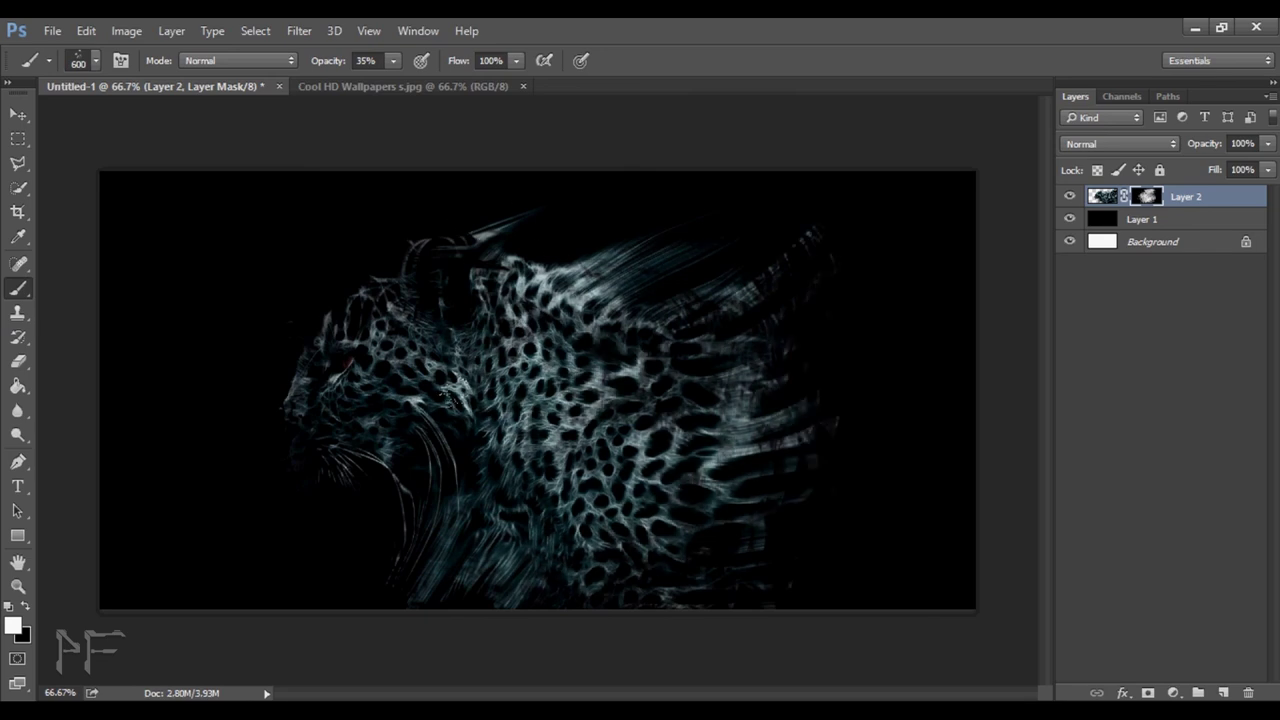
{"action": "left_click_drag", "start_coordinate": [600, 405], "coordinate": [790, 440]}
{"action": "mouse_move", "coordinate": [421, 287]}
{"action": "left_mouse_down"}
{"action": "mouse_move", "coordinate": [391, 260]}
{"action": "mouse_move", "coordinate": [358, 272]}
{"action": "mouse_move", "coordinate": [368, 318]}
{"action": "mouse_move", "coordinate": [477, 410]}
{"action": "mouse_move", "coordinate": [457, 443]}
{"action": "mouse_move", "coordinate": [400, 360]}
{"action": "mouse_move", "coordinate": [312, 310]}
{"action": "left_mouse_up"}
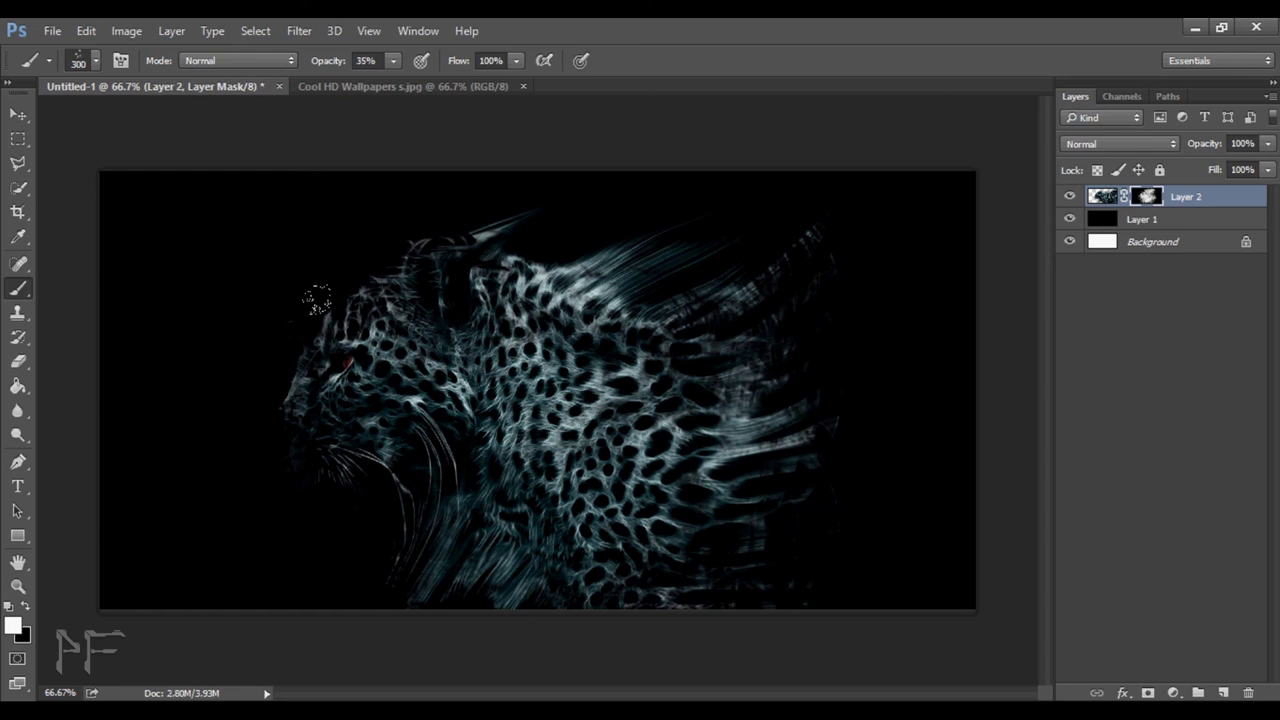
- With the brush reduced to 175, reveal forehead fur and brighten below the eye
{"action": "key", "text": "bracketleft"}
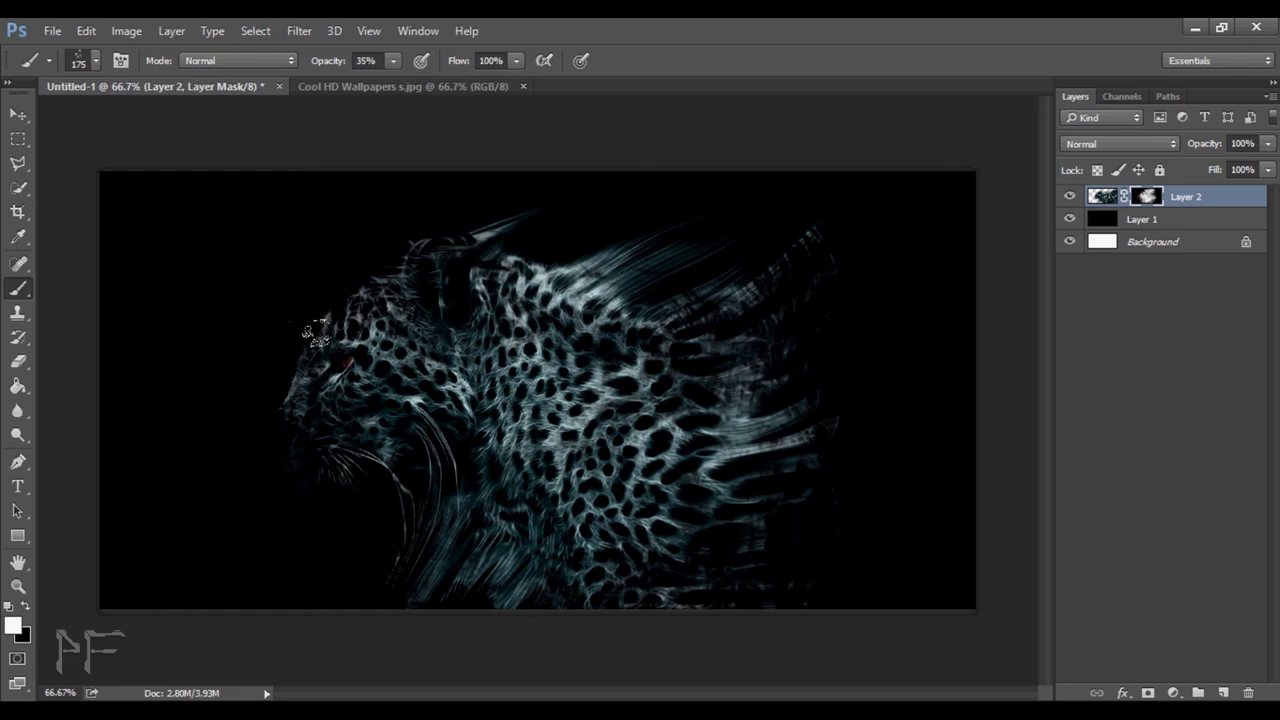
{"action": "mouse_move", "coordinate": [334, 322]}
{"action": "left_mouse_down"}
{"action": "mouse_move", "coordinate": [318, 300]}
{"action": "mouse_move", "coordinate": [320, 345]}
{"action": "mouse_move", "coordinate": [300, 380]}
{"action": "mouse_move", "coordinate": [351, 320]}
{"action": "mouse_move", "coordinate": [312, 362]}
{"action": "mouse_move", "coordinate": [310, 392]}
{"action": "mouse_move", "coordinate": [326, 410]}
{"action": "left_mouse_up"}
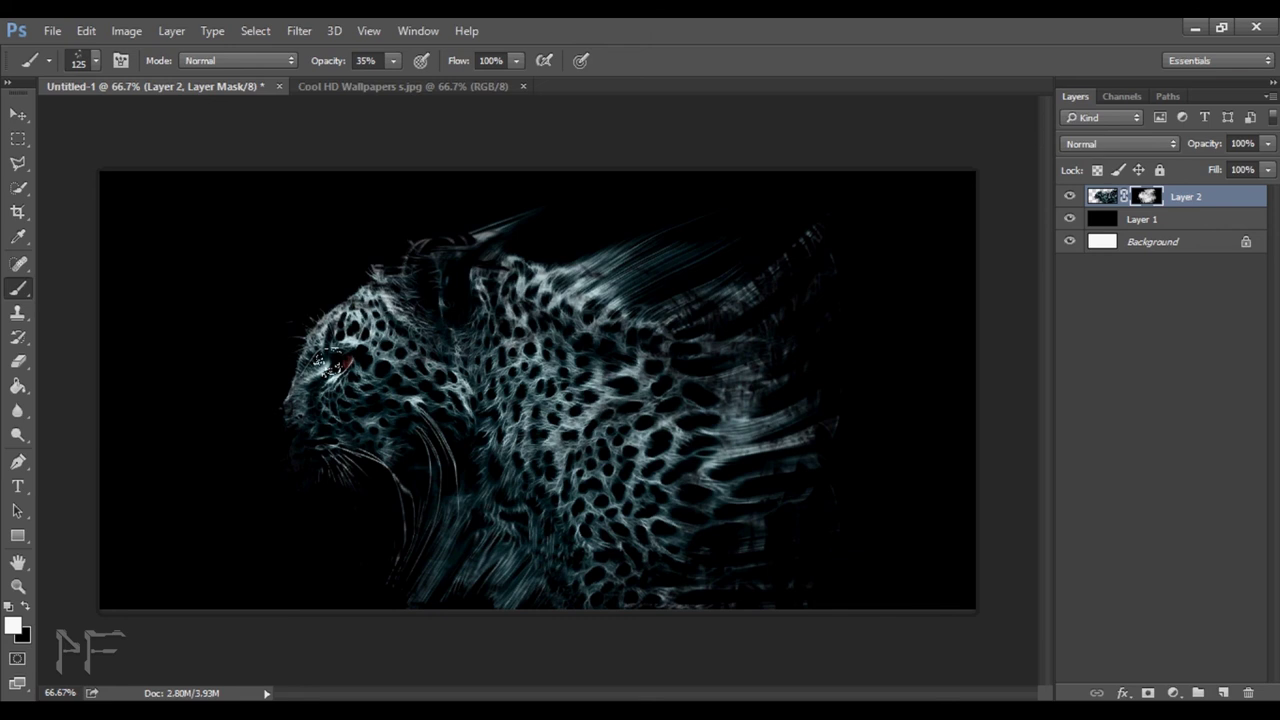
{"action": "mouse_move", "coordinate": [330, 357]}
{"action": "left_mouse_down"}
{"action": "mouse_move", "coordinate": [318, 350]}
{"action": "mouse_move", "coordinate": [410, 255]}
{"action": "mouse_move", "coordinate": [364, 318]}
{"action": "mouse_move", "coordinate": [465, 259]}
{"action": "mouse_move", "coordinate": [464, 287]}
{"action": "mouse_move", "coordinate": [424, 285]}
{"action": "mouse_move", "coordinate": [411, 318]}
{"action": "mouse_move", "coordinate": [457, 295]}
{"action": "mouse_move", "coordinate": [493, 332]}
{"action": "mouse_move", "coordinate": [537, 310]}
{"action": "mouse_move", "coordinate": [556, 340]}
{"action": "mouse_move", "coordinate": [587, 349]}
{"action": "mouse_move", "coordinate": [659, 334]}
{"action": "mouse_move", "coordinate": [556, 370]}
{"action": "mouse_move", "coordinate": [330, 364]}
{"action": "mouse_move", "coordinate": [262, 419]}
{"action": "mouse_move", "coordinate": [325, 360]}
{"action": "mouse_move", "coordinate": [300, 420]}
{"action": "mouse_move", "coordinate": [337, 380]}
{"action": "mouse_move", "coordinate": [293, 445]}
{"action": "mouse_move", "coordinate": [350, 362]}
{"action": "mouse_move", "coordinate": [386, 374]}
{"action": "mouse_move", "coordinate": [405, 360]}
{"action": "mouse_move", "coordinate": [332, 336]}
{"action": "mouse_move", "coordinate": [385, 274]}
{"action": "mouse_move", "coordinate": [347, 277]}
{"action": "mouse_move", "coordinate": [382, 268]}
{"action": "mouse_move", "coordinate": [420, 285]}
{"action": "mouse_move", "coordinate": [487, 250]}
{"action": "mouse_move", "coordinate": [427, 290]}
{"action": "mouse_move", "coordinate": [435, 259]}
{"action": "mouse_move", "coordinate": [454, 276]}
{"action": "mouse_move", "coordinate": [530, 284]}
{"action": "mouse_move", "coordinate": [511, 326]}
{"action": "mouse_move", "coordinate": [612, 352]}
{"action": "mouse_move", "coordinate": [613, 393]}
{"action": "mouse_move", "coordinate": [575, 452]}
{"action": "mouse_move", "coordinate": [572, 480]}
{"action": "mouse_move", "coordinate": [587, 493]}
{"action": "mouse_move", "coordinate": [544, 350]}
{"action": "mouse_move", "coordinate": [615, 316]}
{"action": "mouse_move", "coordinate": [574, 384]}
{"action": "mouse_move", "coordinate": [517, 381]}
{"action": "mouse_move", "coordinate": [540, 444]}
{"action": "mouse_move", "coordinate": [297, 406]}
{"action": "mouse_move", "coordinate": [288, 435]}
{"action": "mouse_move", "coordinate": [305, 404]}
{"action": "mouse_move", "coordinate": [262, 436]}
{"action": "mouse_move", "coordinate": [306, 441]}
{"action": "mouse_move", "coordinate": [433, 397]}
{"action": "mouse_move", "coordinate": [412, 388]}
{"action": "mouse_move", "coordinate": [480, 412]}
{"action": "mouse_move", "coordinate": [601, 514]}
{"action": "mouse_move", "coordinate": [535, 470]}
{"action": "mouse_move", "coordinate": [558, 429]}
{"action": "mouse_move", "coordinate": [655, 425]}
{"action": "mouse_move", "coordinate": [665, 345]}
{"action": "mouse_move", "coordinate": [597, 324]}
{"action": "mouse_move", "coordinate": [690, 312]}
{"action": "mouse_move", "coordinate": [760, 337]}
{"action": "mouse_move", "coordinate": [800, 314]}
{"action": "mouse_move", "coordinate": [730, 400]}
{"action": "mouse_move", "coordinate": [849, 393]}
{"action": "mouse_move", "coordinate": [689, 466]}
{"action": "mouse_move", "coordinate": [831, 537]}
{"action": "mouse_move", "coordinate": [757, 534]}
{"action": "mouse_move", "coordinate": [773, 593]}
{"action": "mouse_move", "coordinate": [585, 552]}
{"action": "mouse_move", "coordinate": [684, 576]}
{"action": "left_mouse_up"}
- Reveal more fur along the back, then use brush size 100 to reveal streaks toward the upper right
{"action": "left_click_drag", "start_coordinate": [684, 576], "coordinate": [592, 464]}
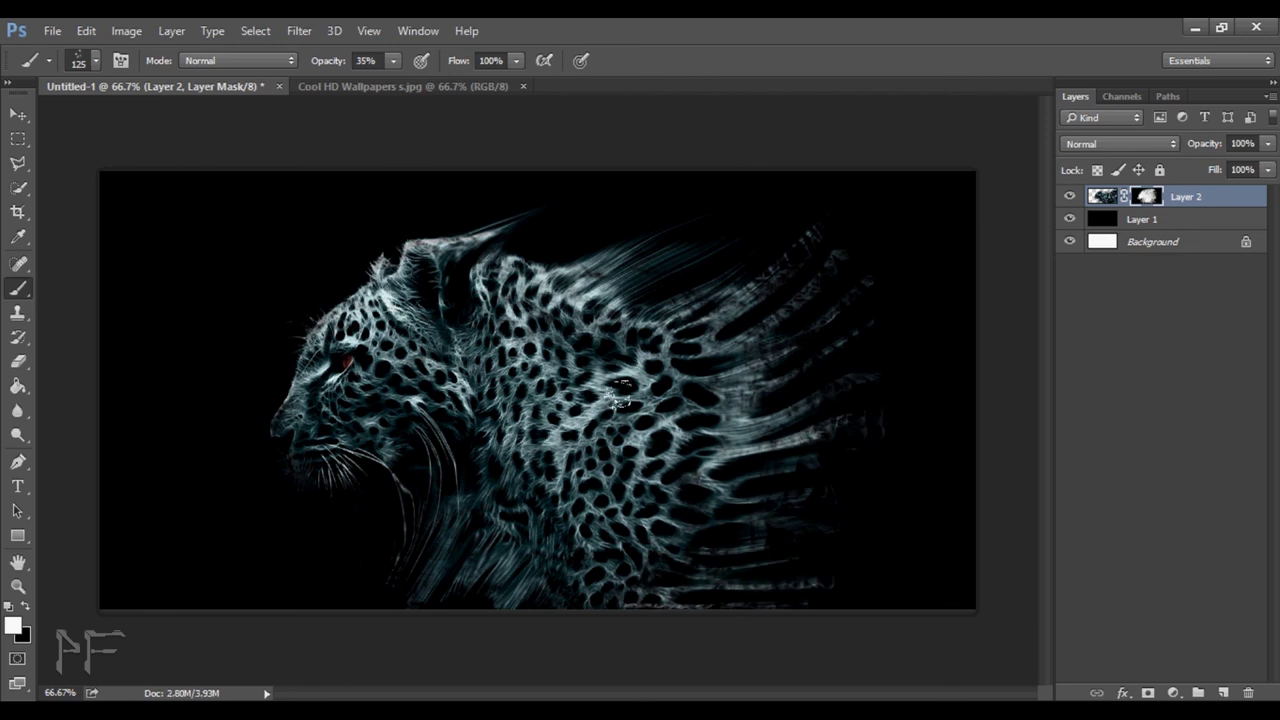
{"action": "mouse_move", "coordinate": [620, 395]}
{"action": "left_mouse_down"}
{"action": "mouse_move", "coordinate": [576, 393]}
{"action": "mouse_move", "coordinate": [520, 336]}
{"action": "mouse_move", "coordinate": [410, 290]}
{"action": "mouse_move", "coordinate": [467, 242]}
{"action": "mouse_move", "coordinate": [406, 294]}
{"action": "left_mouse_up"}
{"action": "mouse_move", "coordinate": [390, 383]}
{"action": "left_mouse_down"}
{"action": "mouse_move", "coordinate": [365, 389]}
{"action": "mouse_move", "coordinate": [481, 428]}
{"action": "mouse_move", "coordinate": [533, 515]}
{"action": "mouse_move", "coordinate": [622, 500]}
{"action": "mouse_move", "coordinate": [546, 445]}
{"action": "mouse_move", "coordinate": [563, 434]}
{"action": "mouse_move", "coordinate": [745, 520]}
{"action": "mouse_move", "coordinate": [690, 508]}
{"action": "mouse_move", "coordinate": [790, 538]}
{"action": "mouse_move", "coordinate": [662, 567]}
{"action": "mouse_move", "coordinate": [672, 392]}
{"action": "mouse_move", "coordinate": [791, 242]}
{"action": "mouse_move", "coordinate": [829, 232]}
{"action": "mouse_move", "coordinate": [902, 170]}
{"action": "mouse_move", "coordinate": [730, 397]}
{"action": "mouse_move", "coordinate": [766, 451]}
{"action": "mouse_move", "coordinate": [768, 419]}
{"action": "mouse_move", "coordinate": [750, 437]}
{"action": "left_mouse_up"}
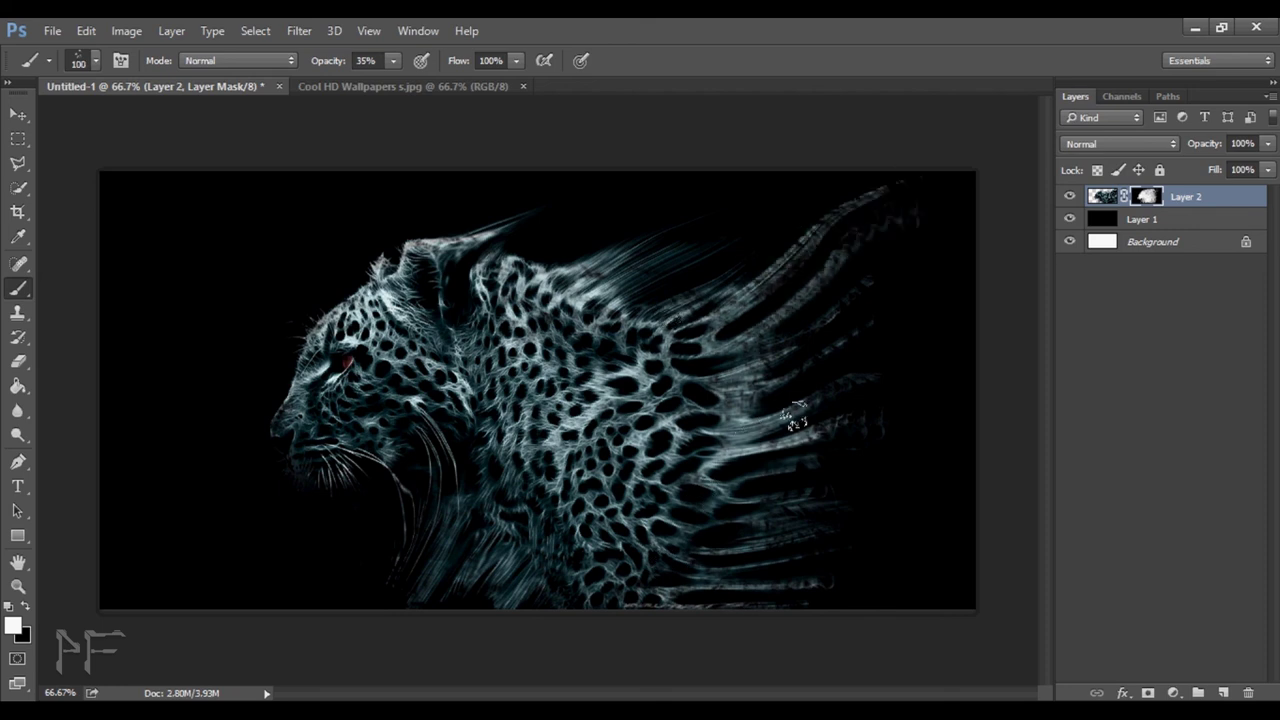
{"action": "key", "text": "bracketleft"}
{"action": "mouse_move", "coordinate": [838, 415]}
{"action": "left_mouse_down"}
{"action": "mouse_move", "coordinate": [849, 326]}
{"action": "mouse_move", "coordinate": [877, 326]}
{"action": "mouse_move", "coordinate": [866, 385]}
{"action": "left_mouse_up"}
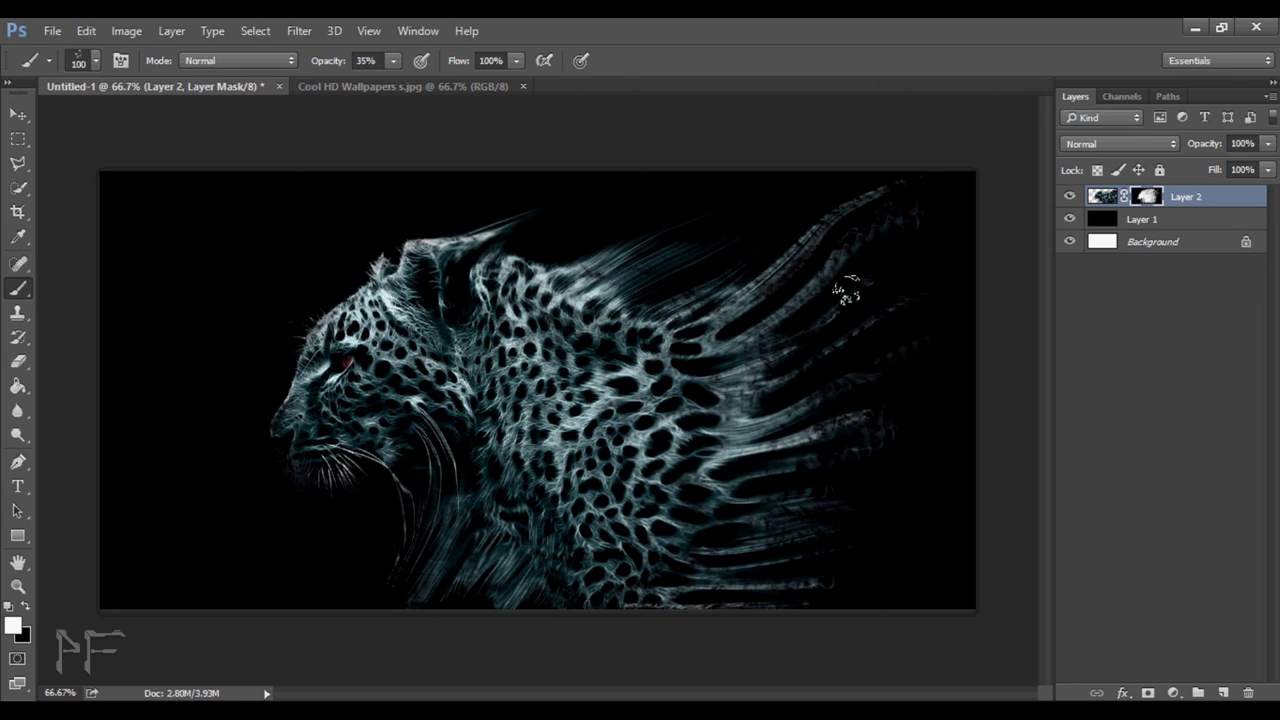
{"action": "mouse_move", "coordinate": [846, 290]}
{"action": "left_mouse_down"}
{"action": "mouse_move", "coordinate": [886, 222]}
{"action": "mouse_move", "coordinate": [923, 266]}
{"action": "left_mouse_up"}
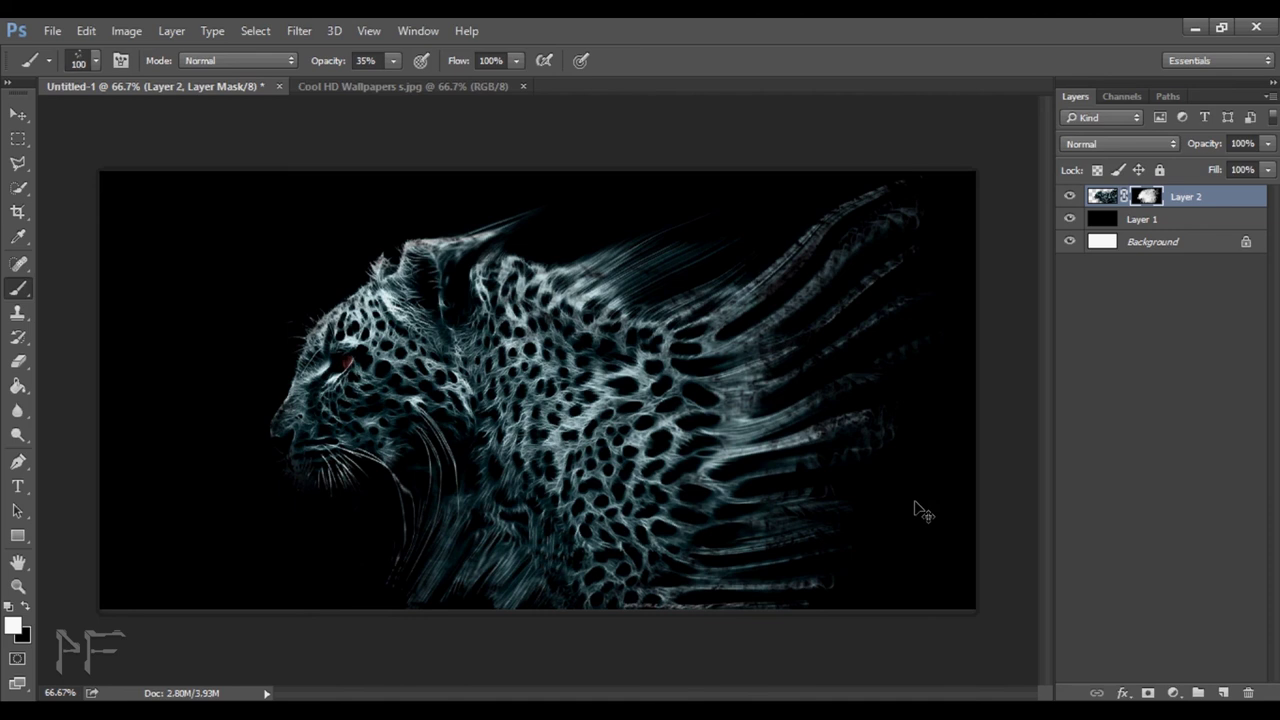
{"action": "left_click_drag", "start_coordinate": [860, 445], "coordinate": [946, 422]}
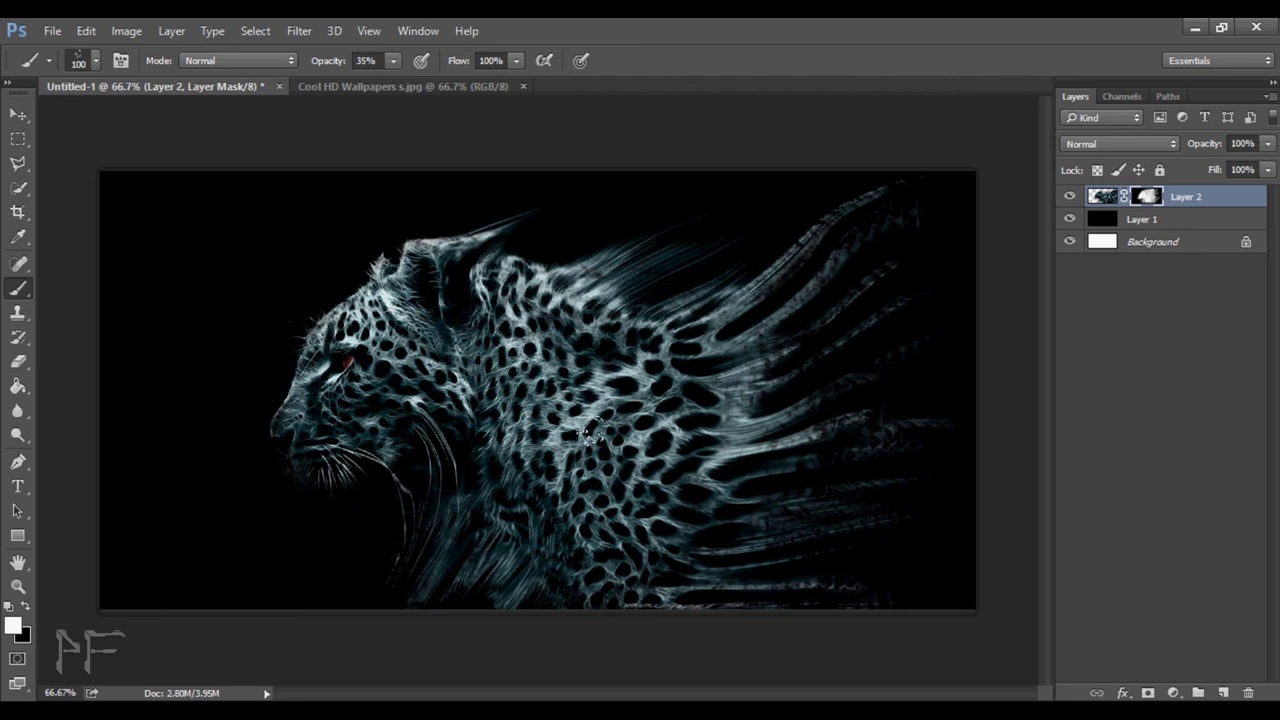
- At brush size 60, extend the fur streaks to the right edge and the top-right corner
{"action": "key", "text": "bracketleft"}
{"action": "key", "text": "bracketleft"}
{"action": "key", "text": "bracketleft"}
{"action": "left_click_drag", "start_coordinate": [908, 423], "coordinate": [980, 409]}
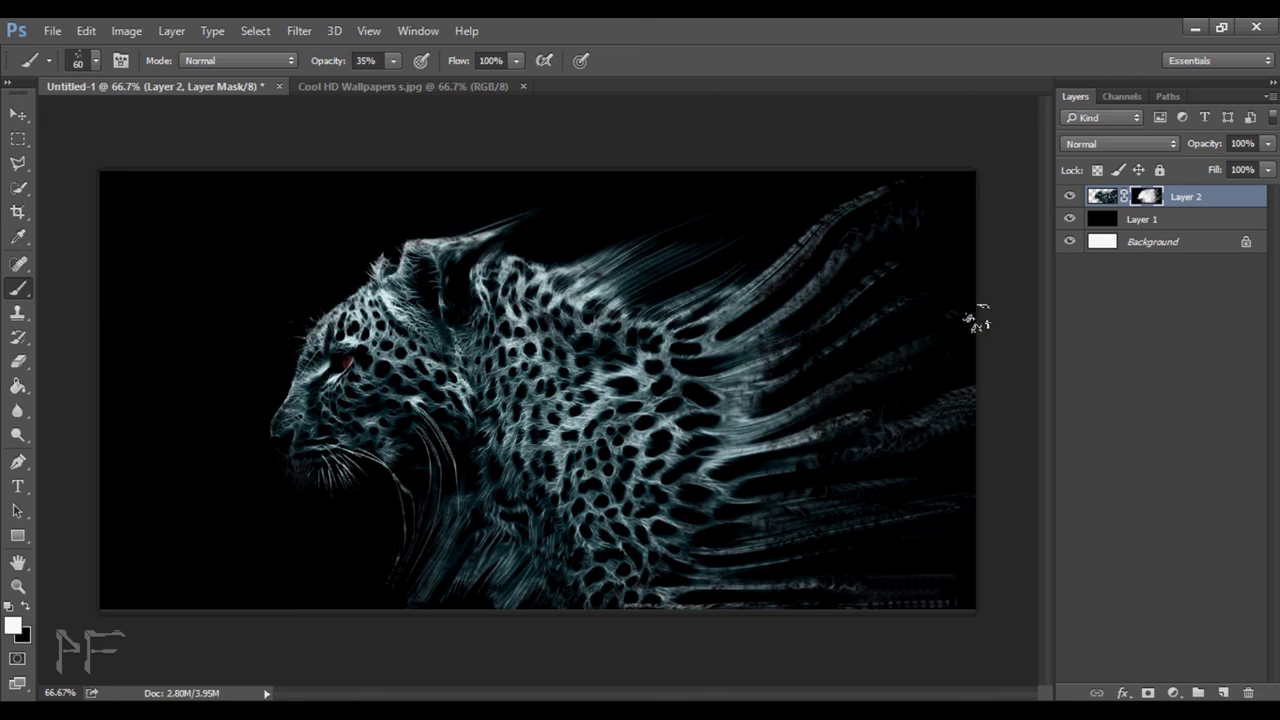
{"action": "left_click_drag", "start_coordinate": [970, 320], "coordinate": [993, 265]}
{"action": "left_click_drag", "start_coordinate": [888, 196], "coordinate": [995, 172]}
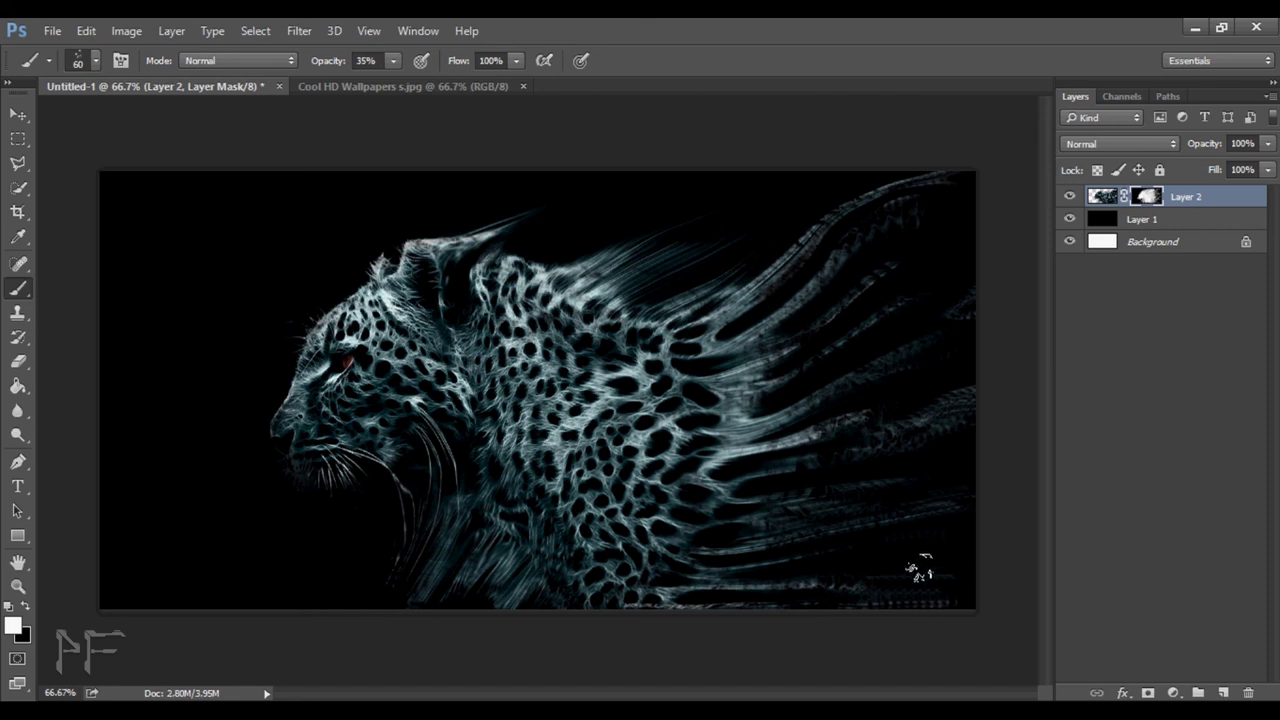
- Switch to the 5% opacity Eraser, reset to default black/white colours, and target Layer 2's image thumbnail
{"action": "left_click", "coordinate": [18, 361]}
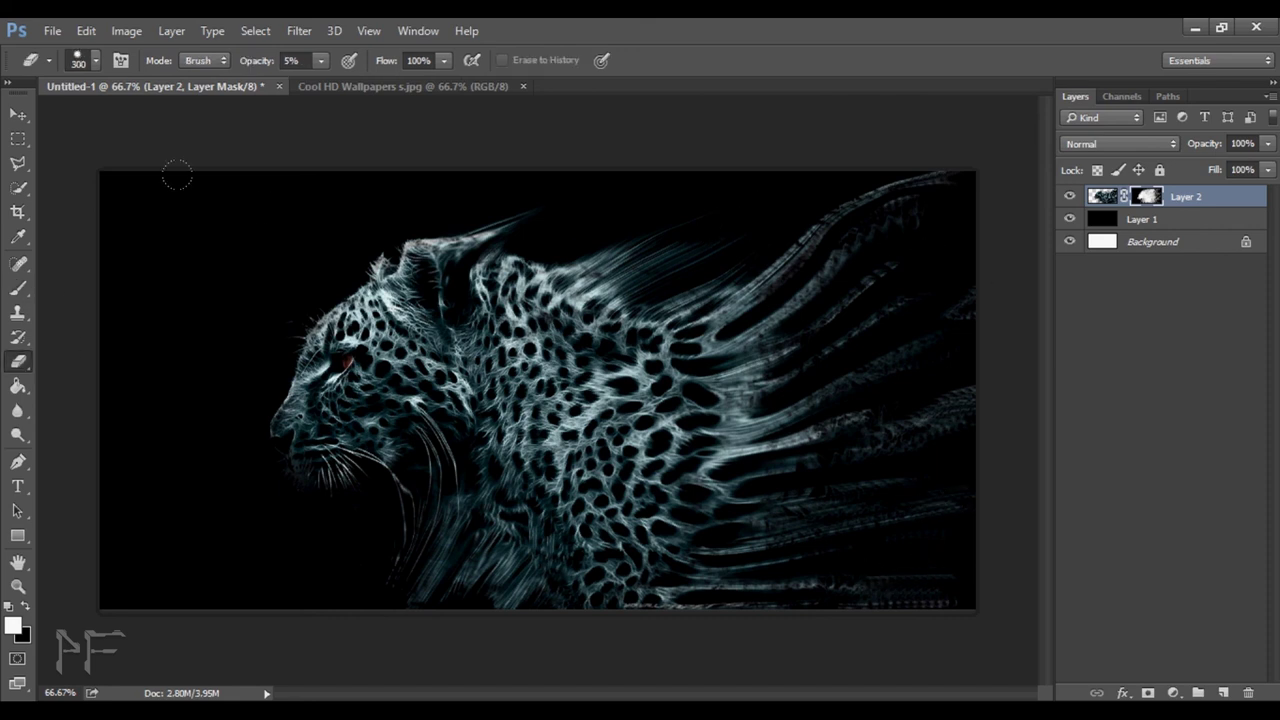
{"action": "key", "text": "d"}
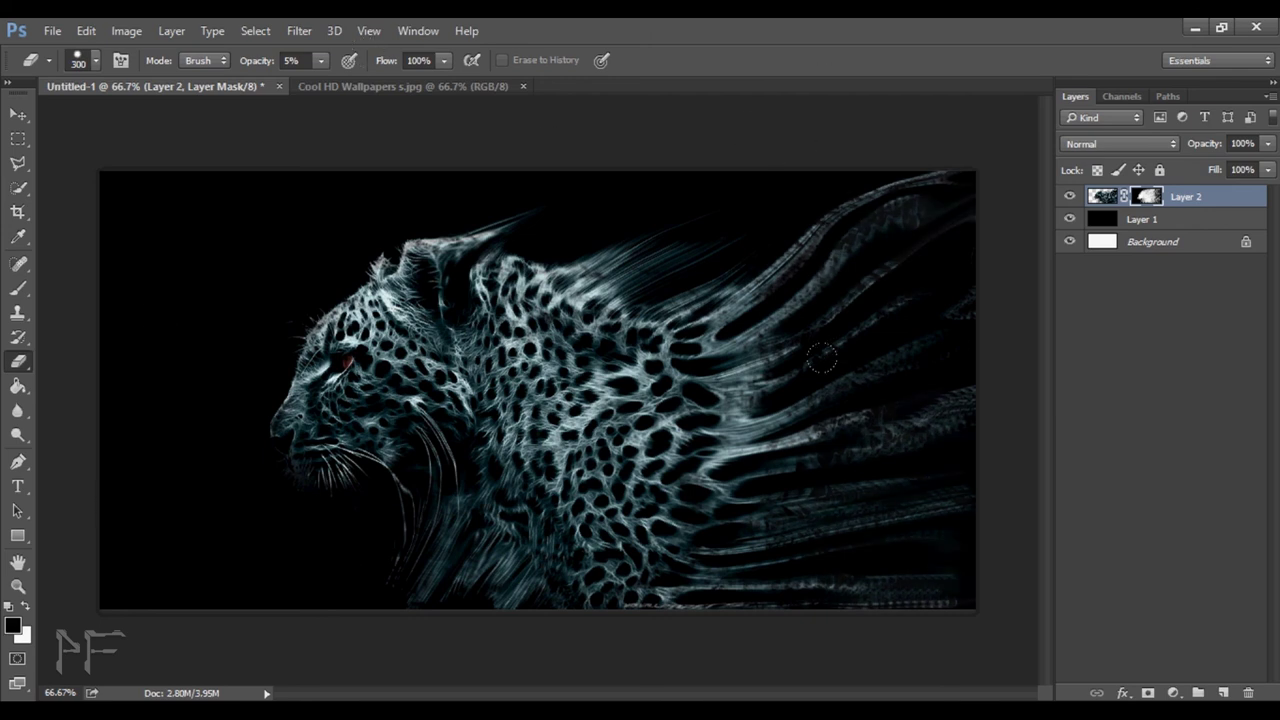
{"action": "left_click", "coordinate": [1104, 197]}
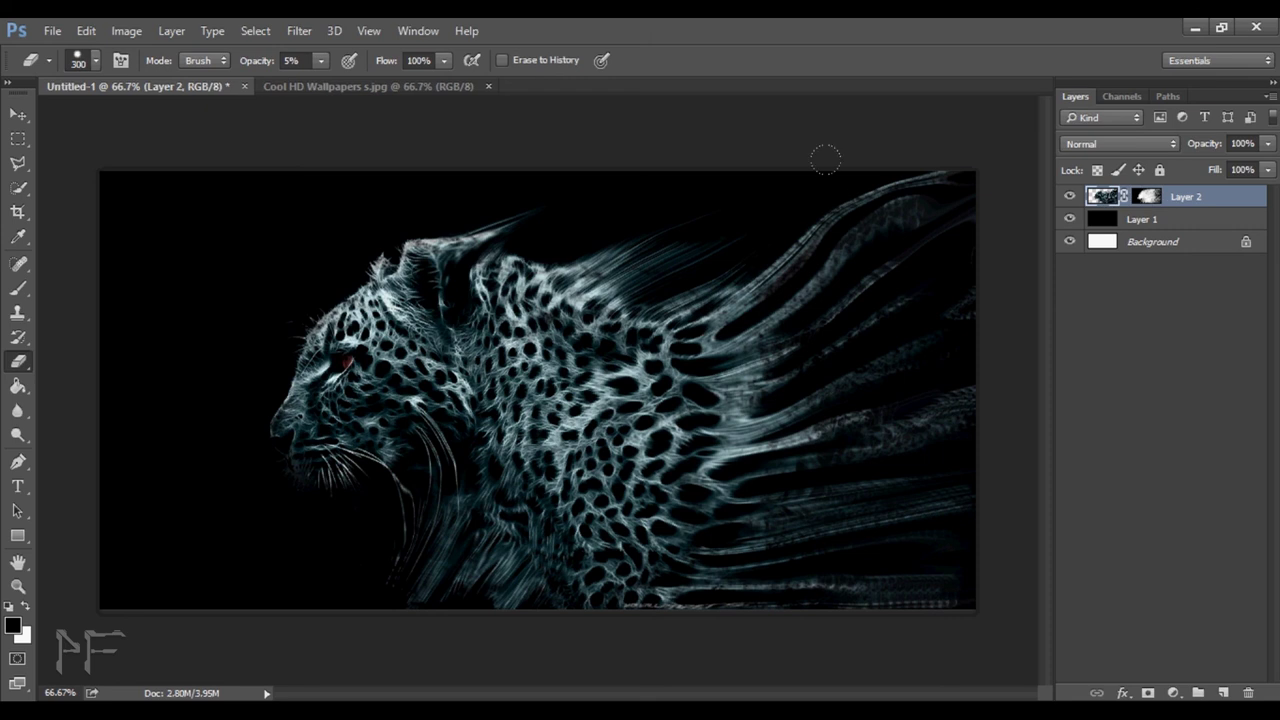